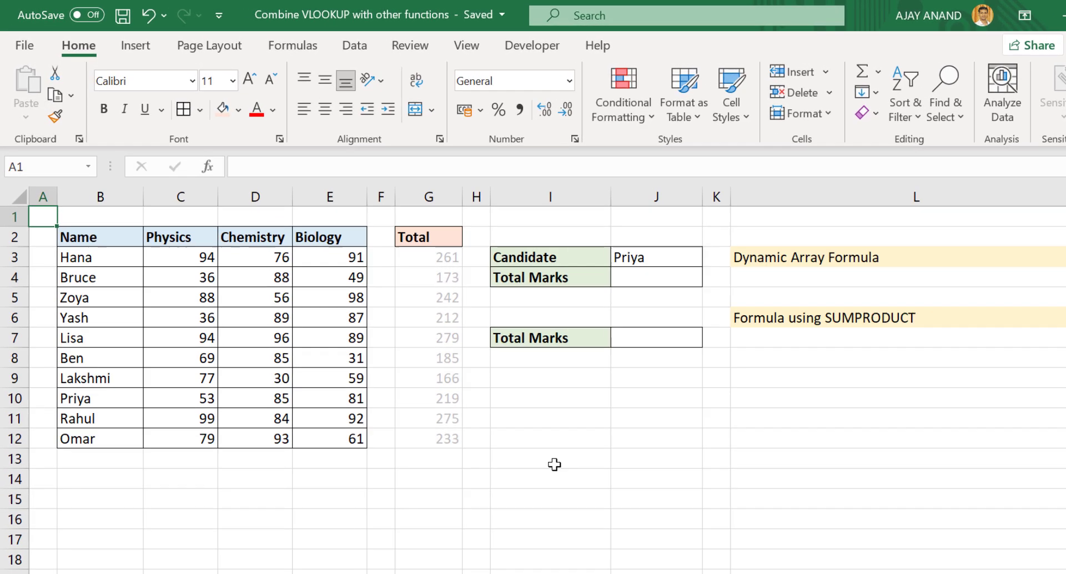
Enter =SUM(VLOOKUP(J3,B3:E12,{2,3,4},FALSE)) in J4 to total the candidate's three marks, 219
left_click(599, 268)
left_click(356, 174)
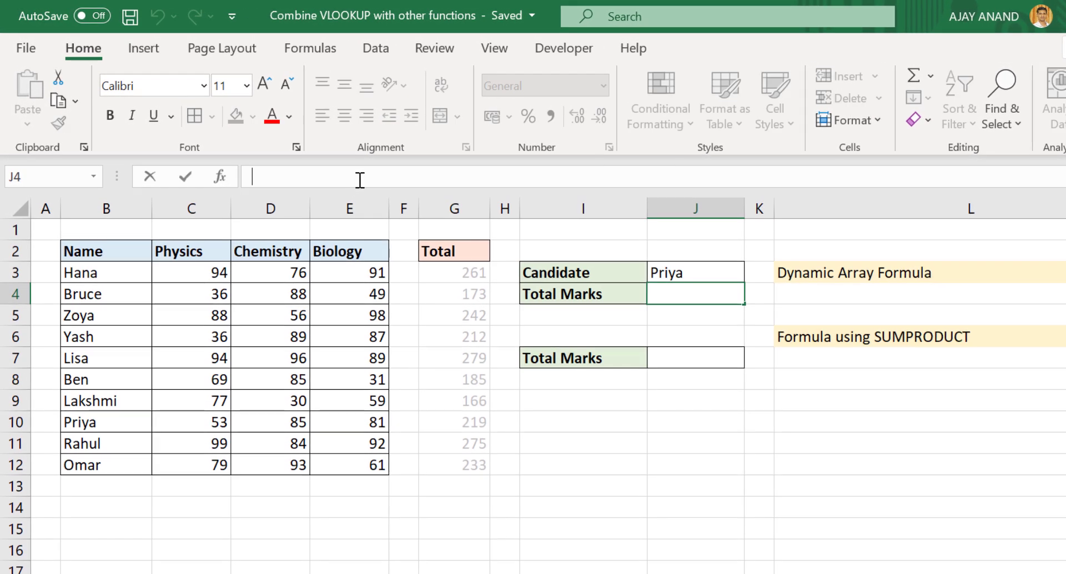
type("=")
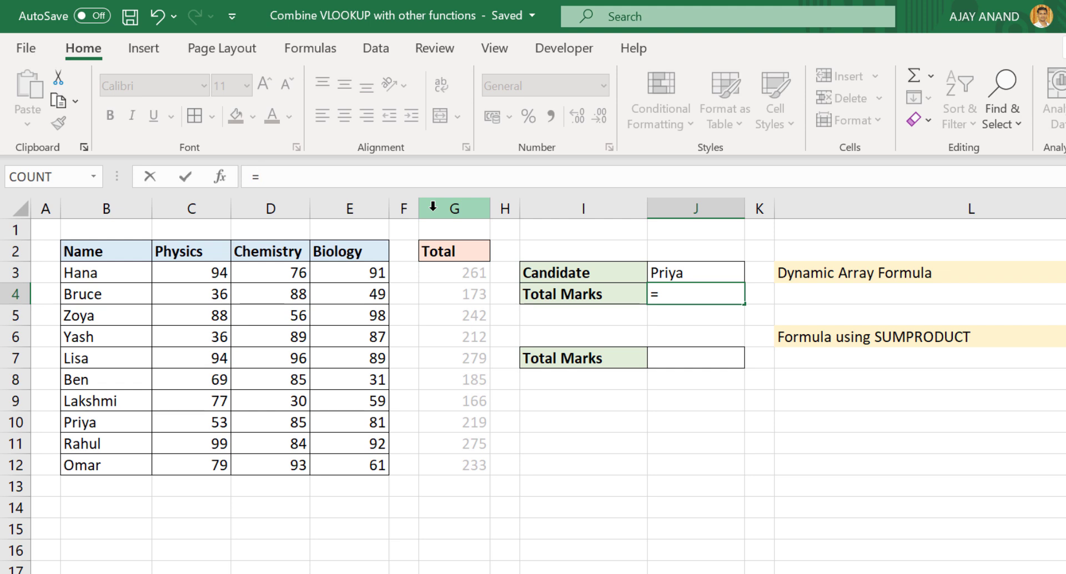
type("sum(")
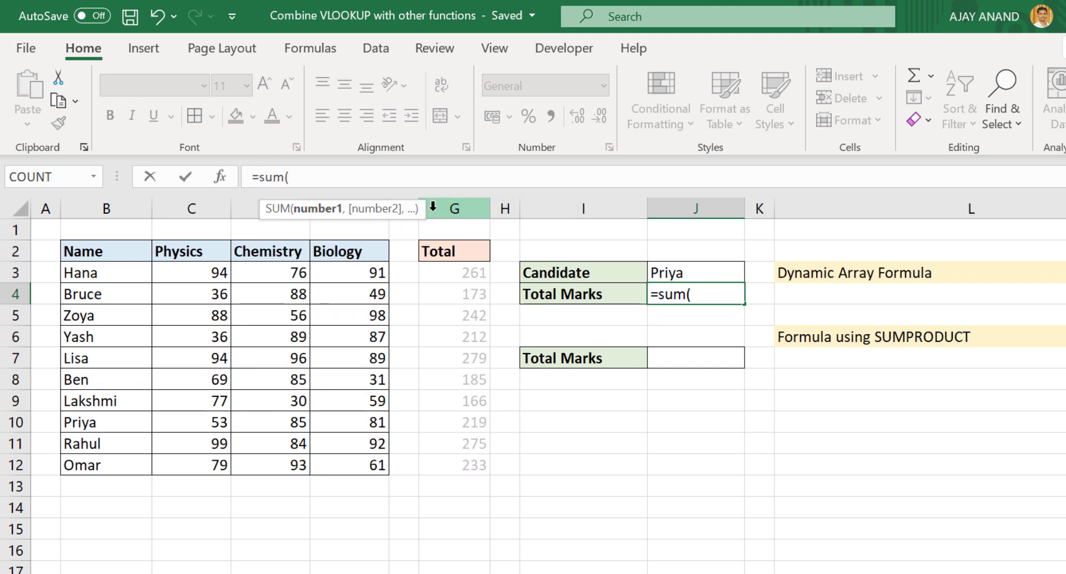
type("vlookup")
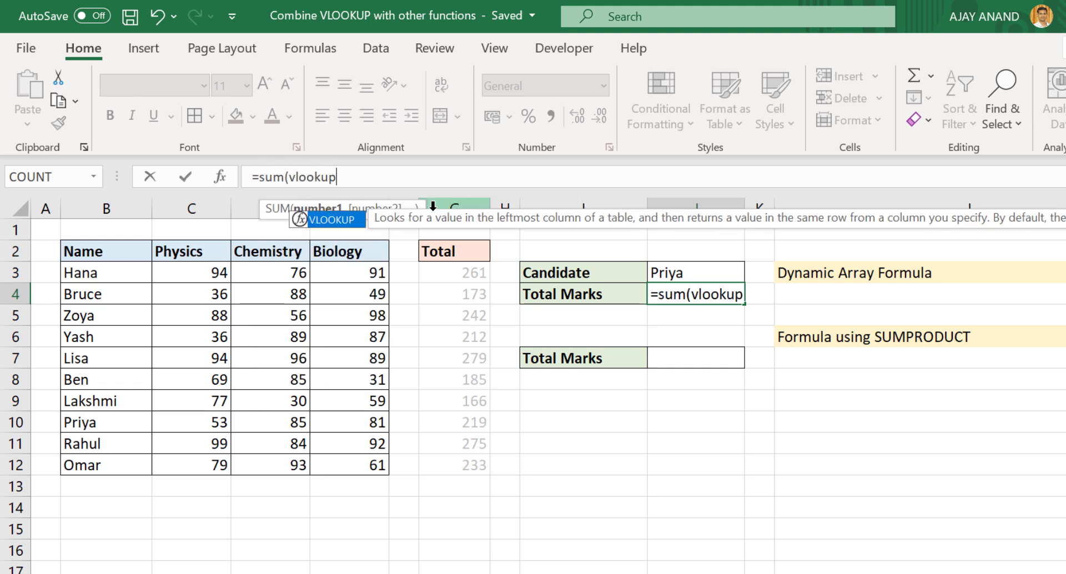
type("(")
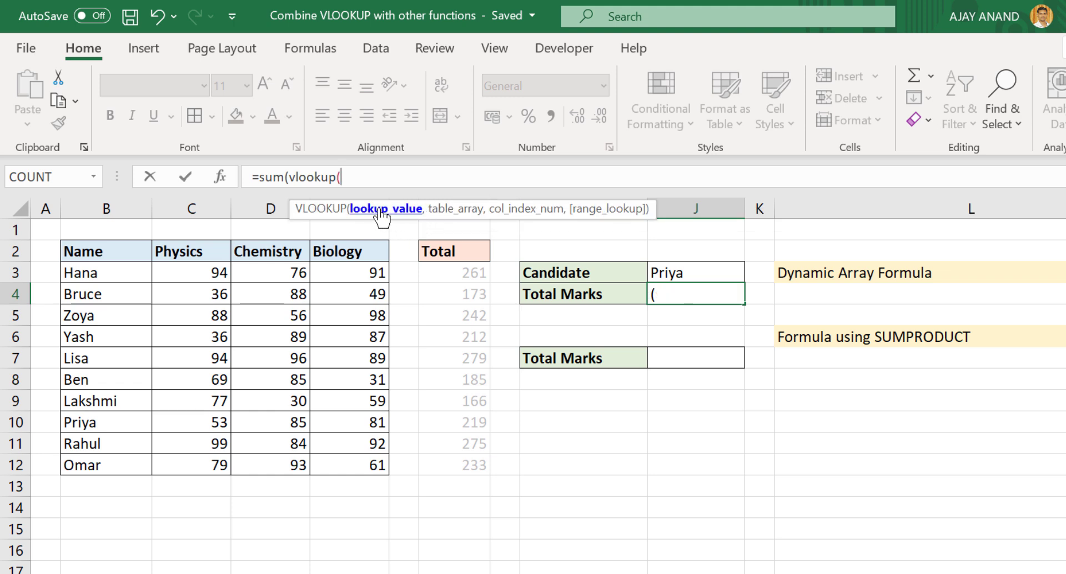
left_click(695, 271)
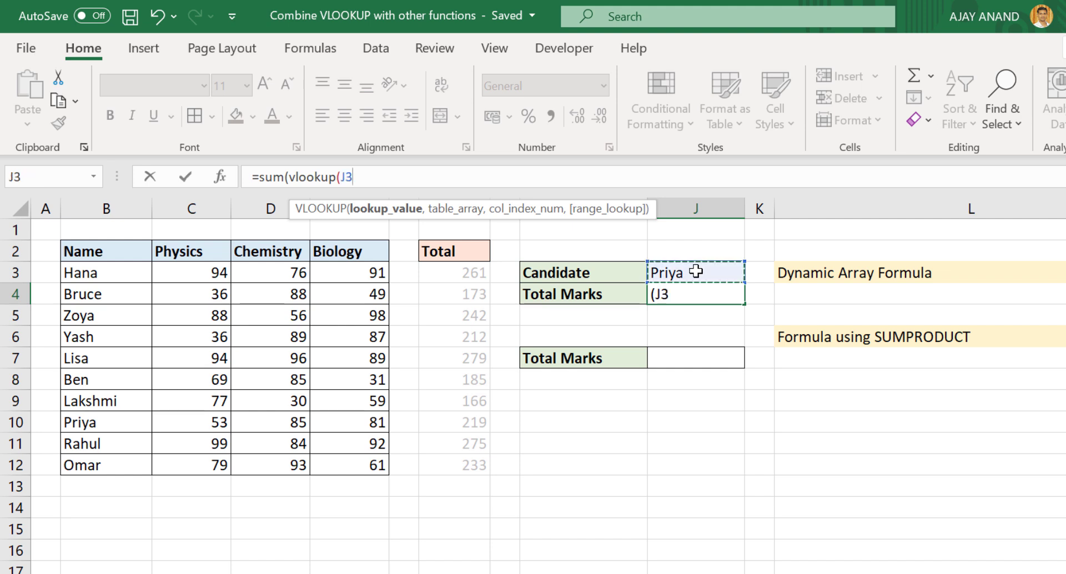
type(",")
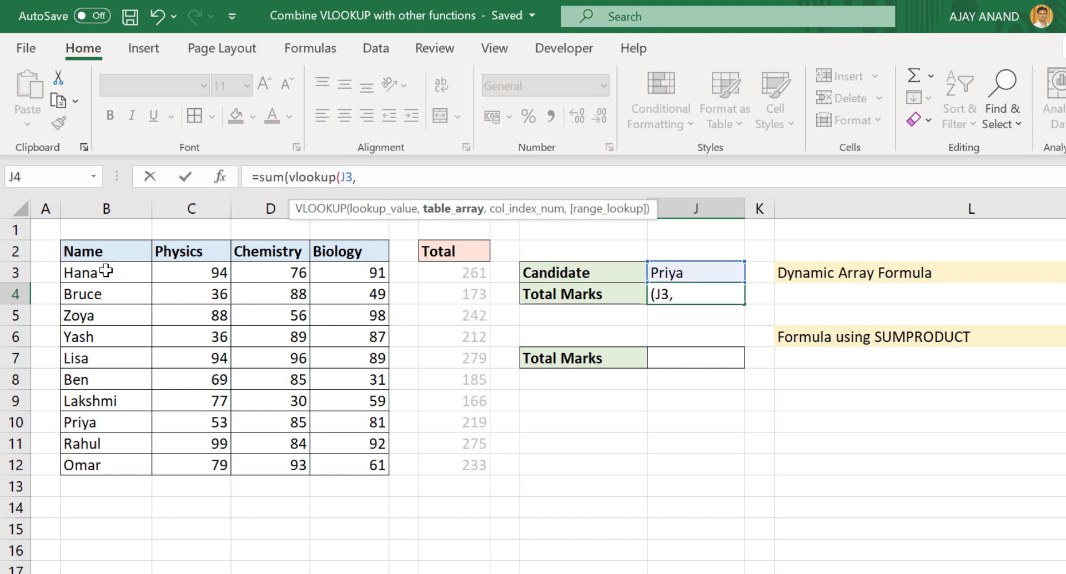
left_click_drag(106, 271, 344, 462)
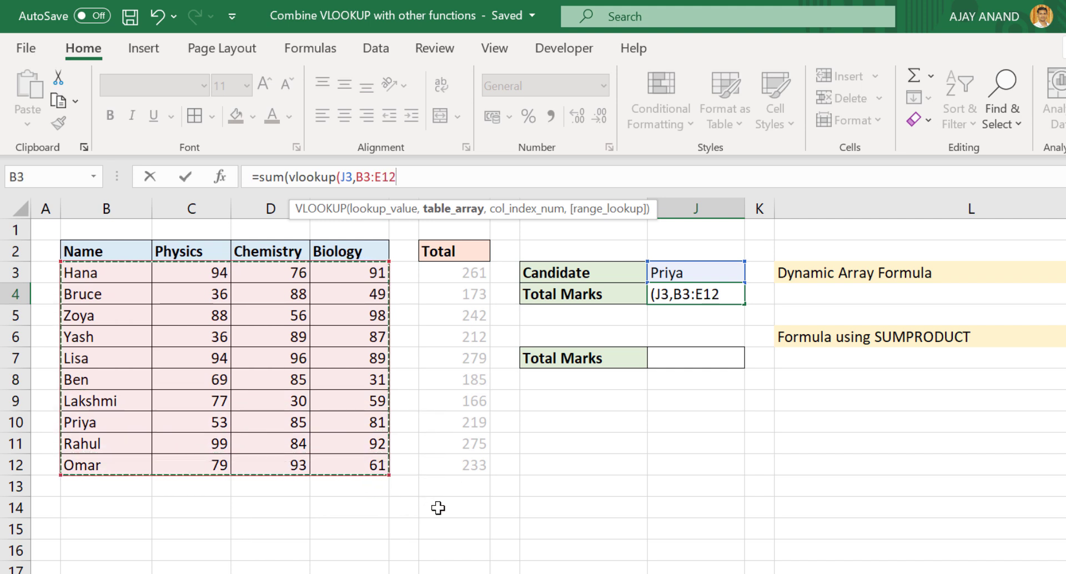
type(",")
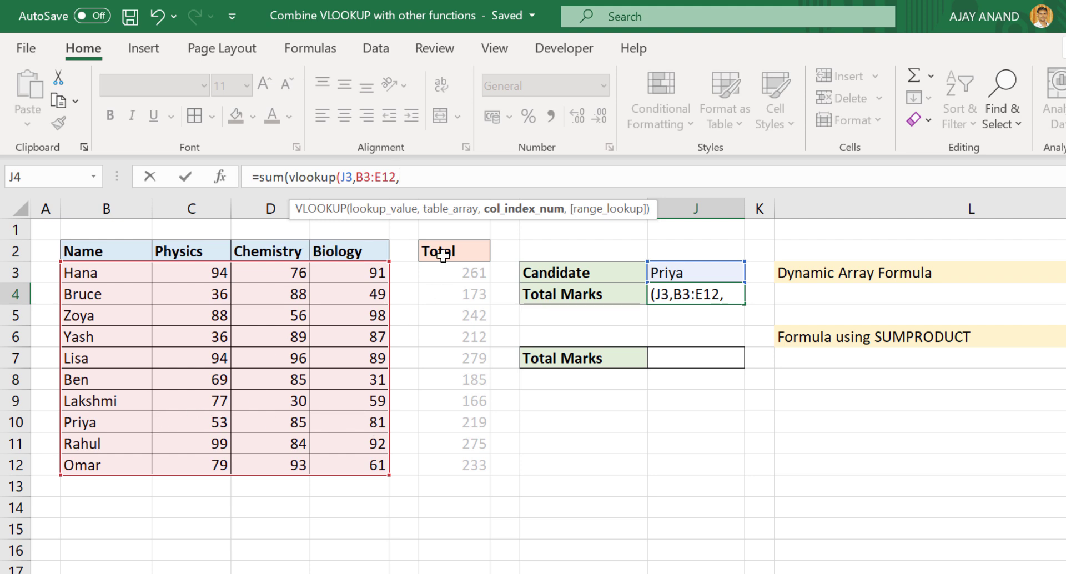
type("{2,")
type("3,4")
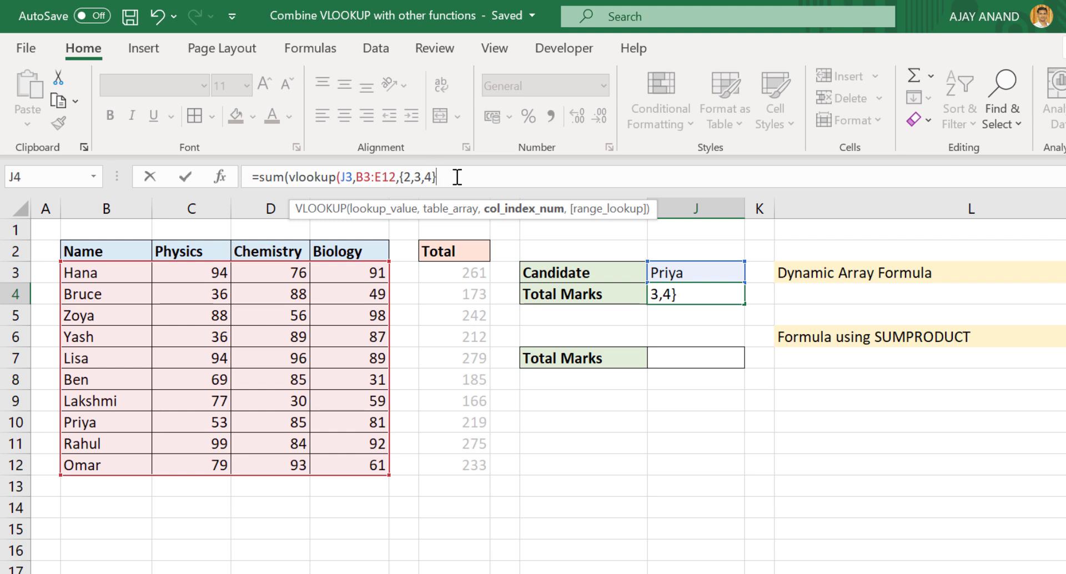
type(",false")
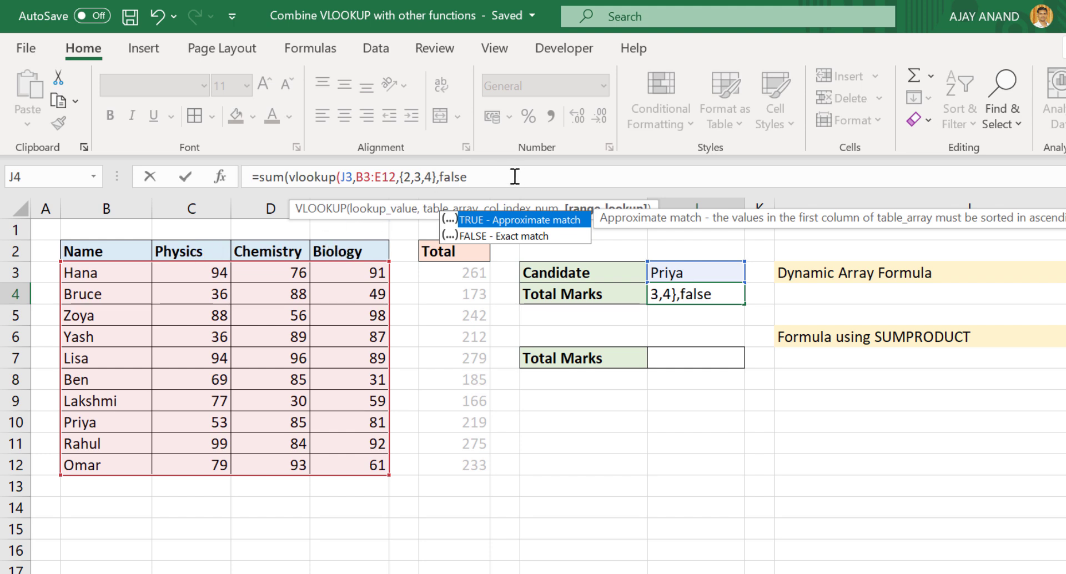
type(")")
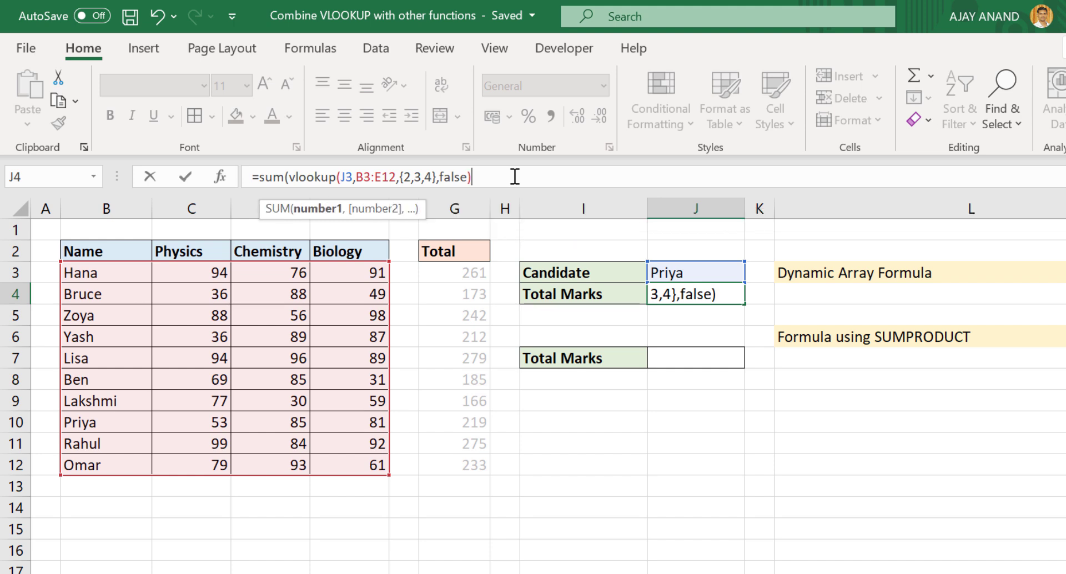
type(")")
key("Return")
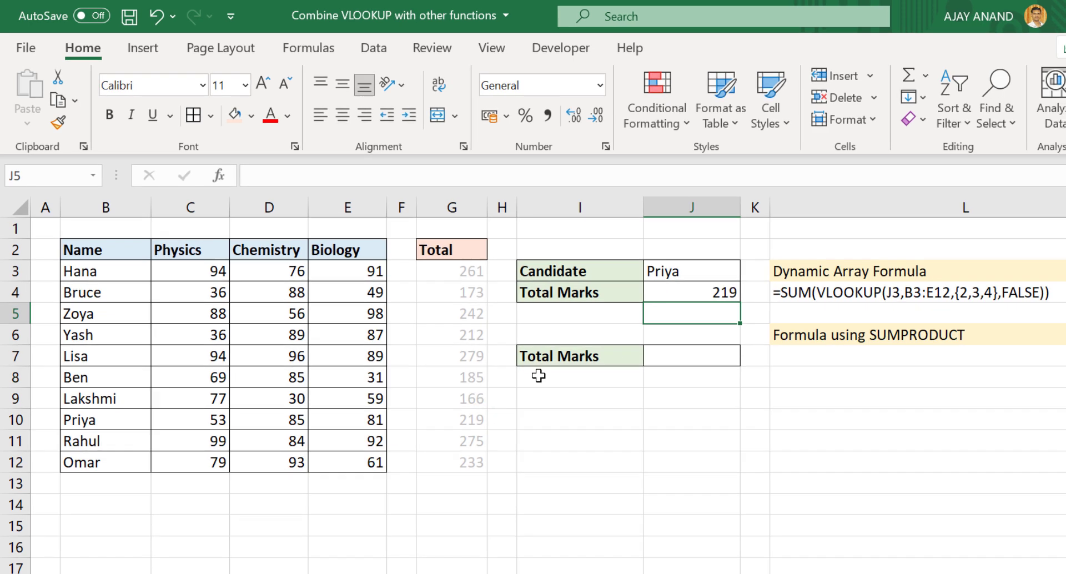
left_click_drag(167, 367, 299, 366)
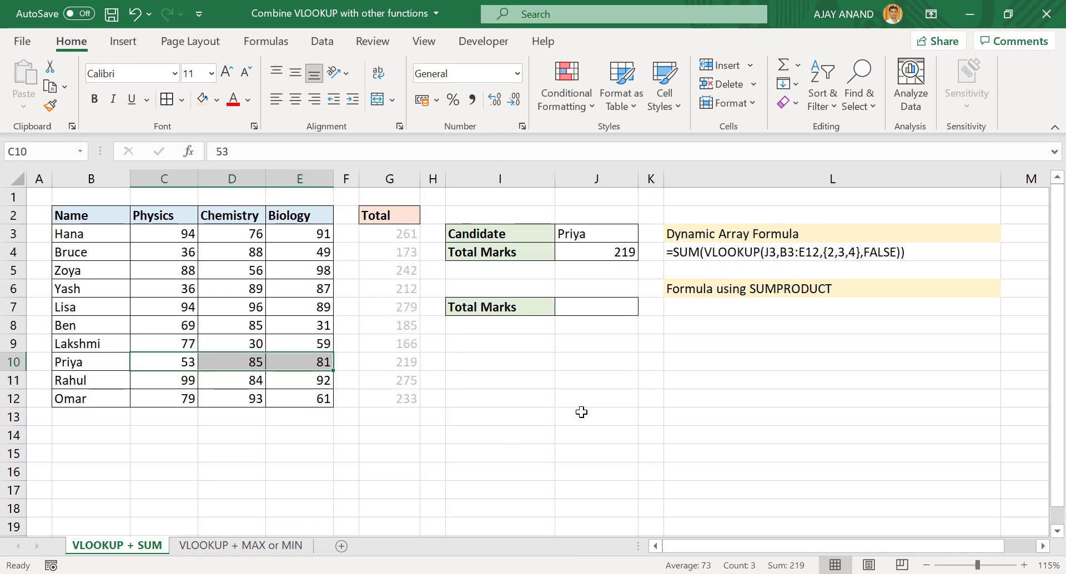
left_click(618, 257)
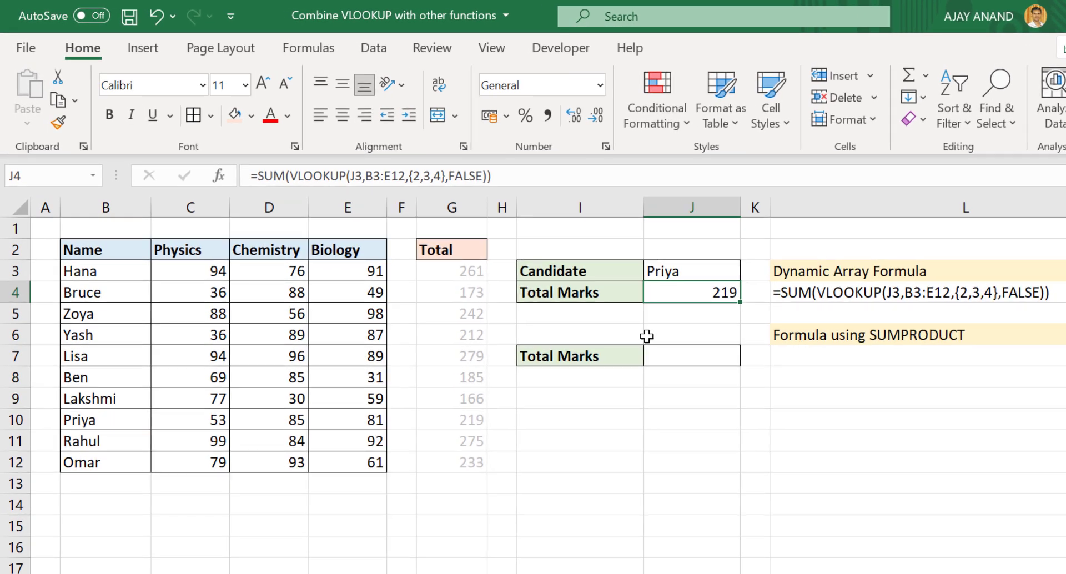
Enter =SUMPRODUCT(VLOOKUP(J3,B3:E12,{2,3,4},FALSE)) in J7, also returning 219
left_click(691, 358)
left_click(327, 179)
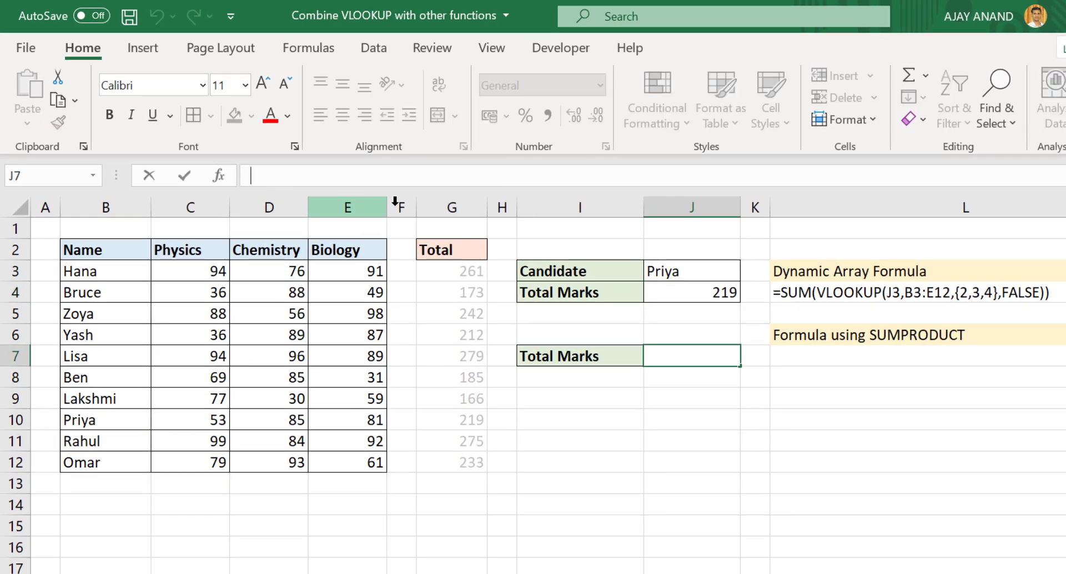
type("=")
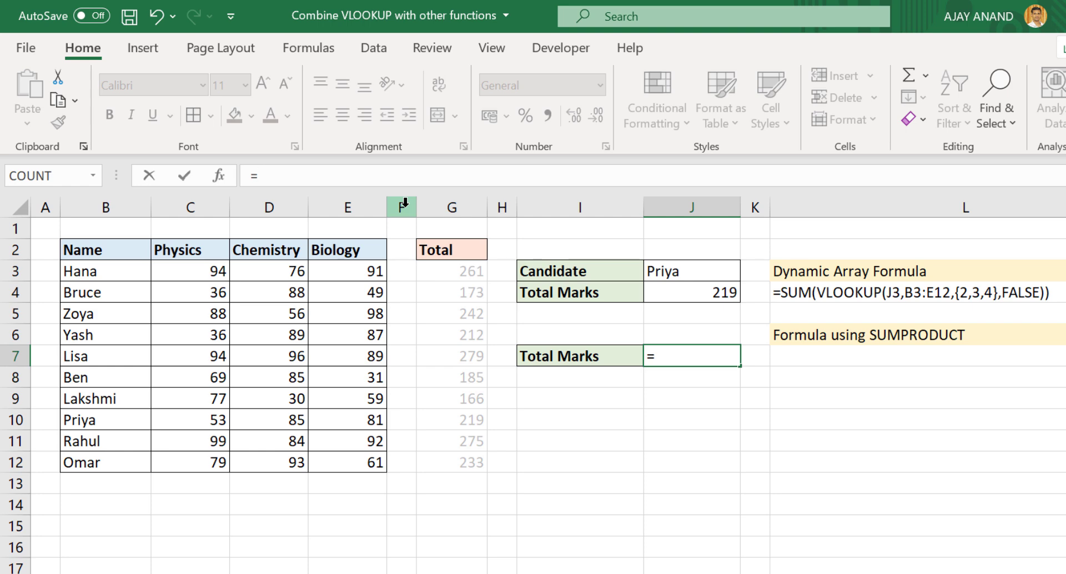
type("sumproduct")
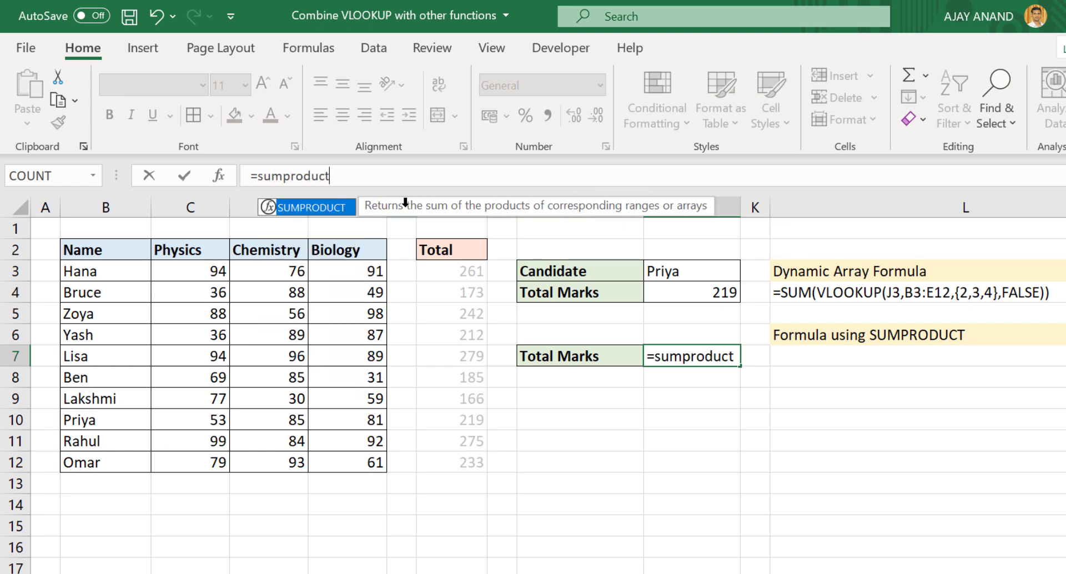
type("(")
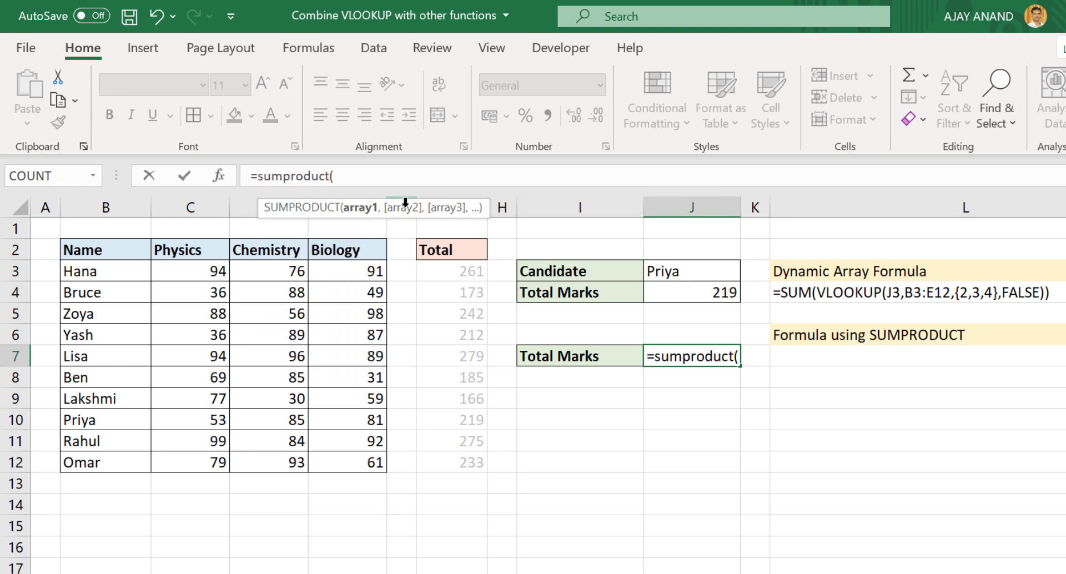
type("vlookup")
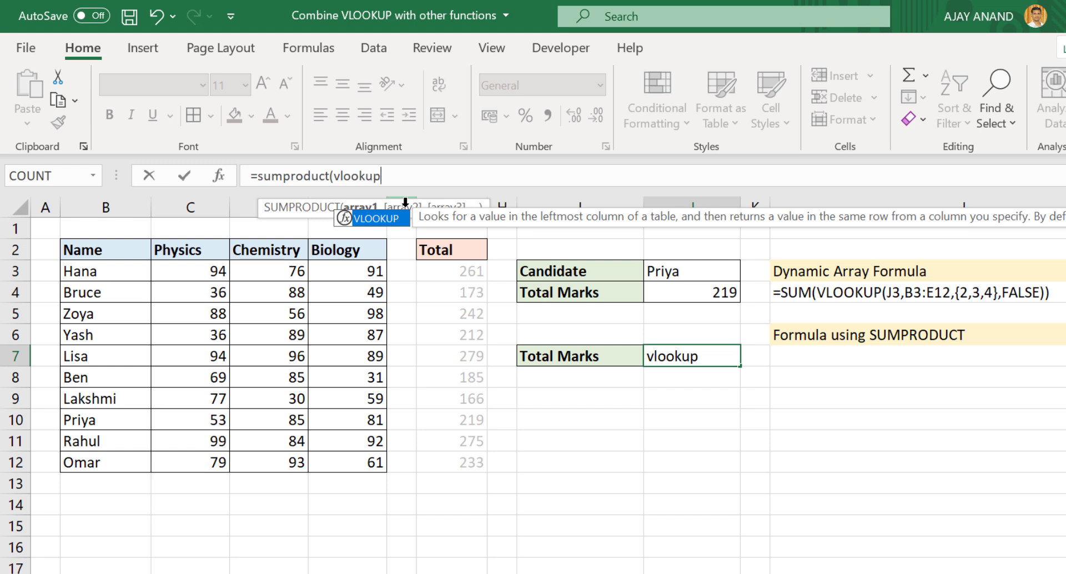
type("(")
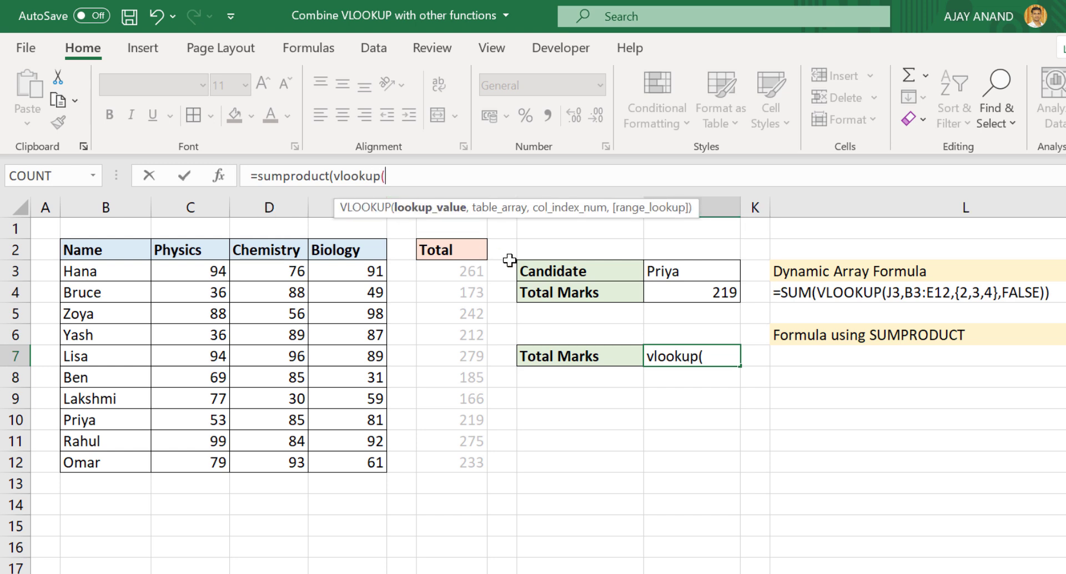
left_click(697, 273)
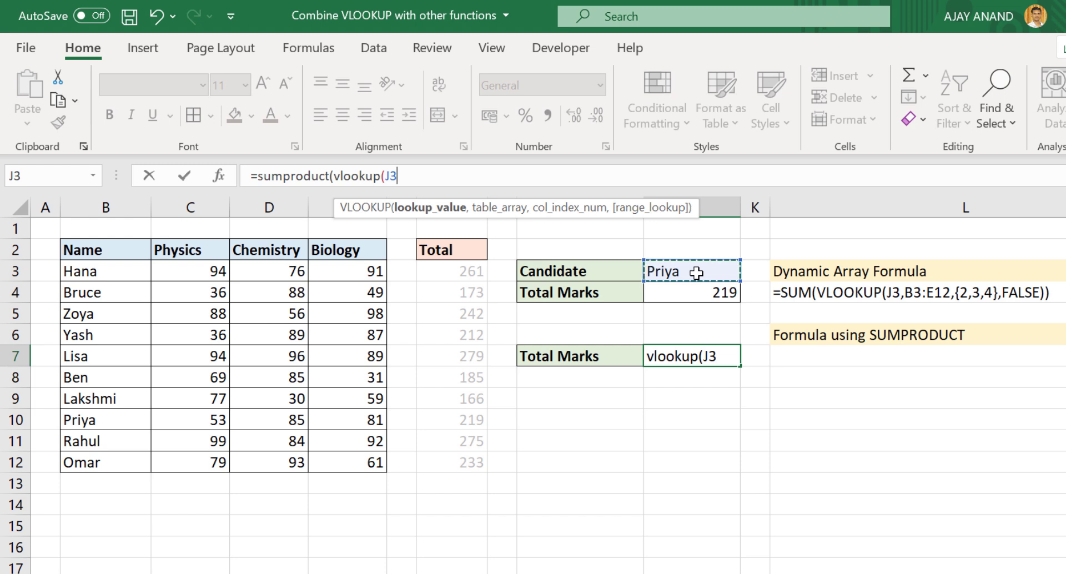
type(",")
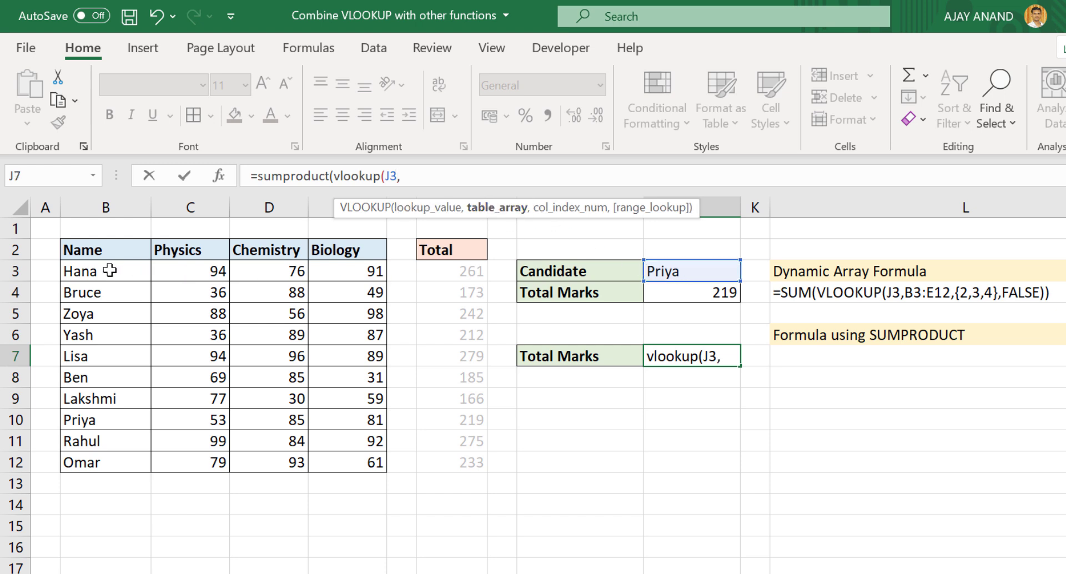
left_click_drag(108, 270, 377, 454)
type(",{2,3,4")
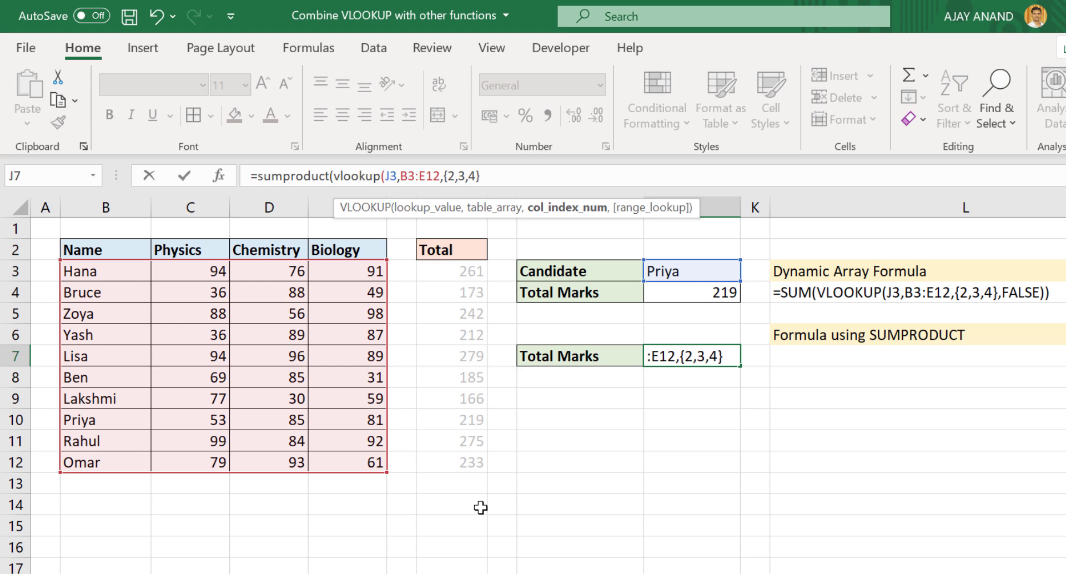
type(",false")
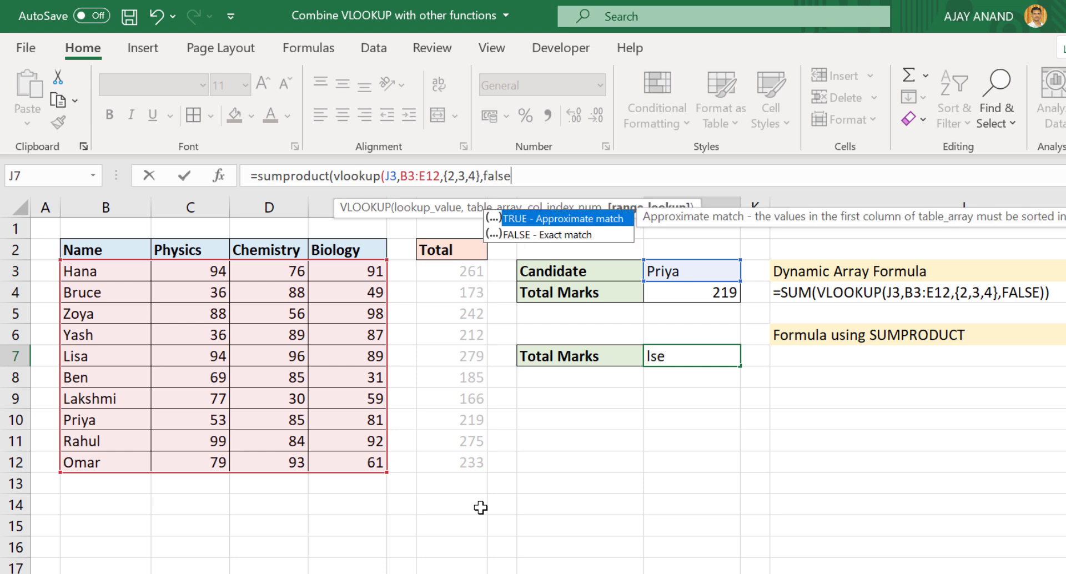
type(")")
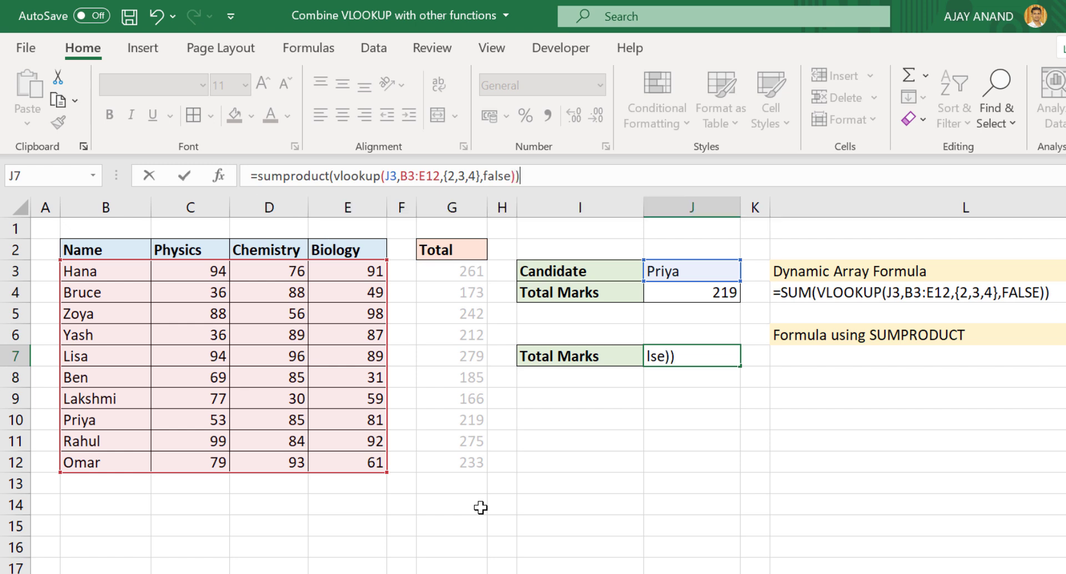
key("Return")
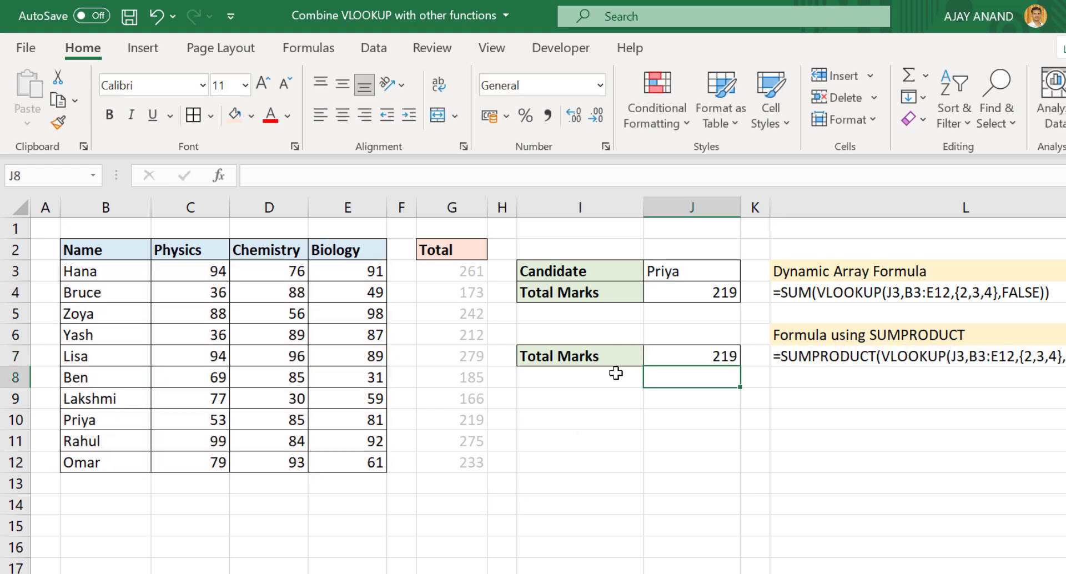
Enter a different candidate in J3 so both totals read 185, then go to the VLOOKUP + MAX or MIN sheet
left_click(709, 272)
type("B")
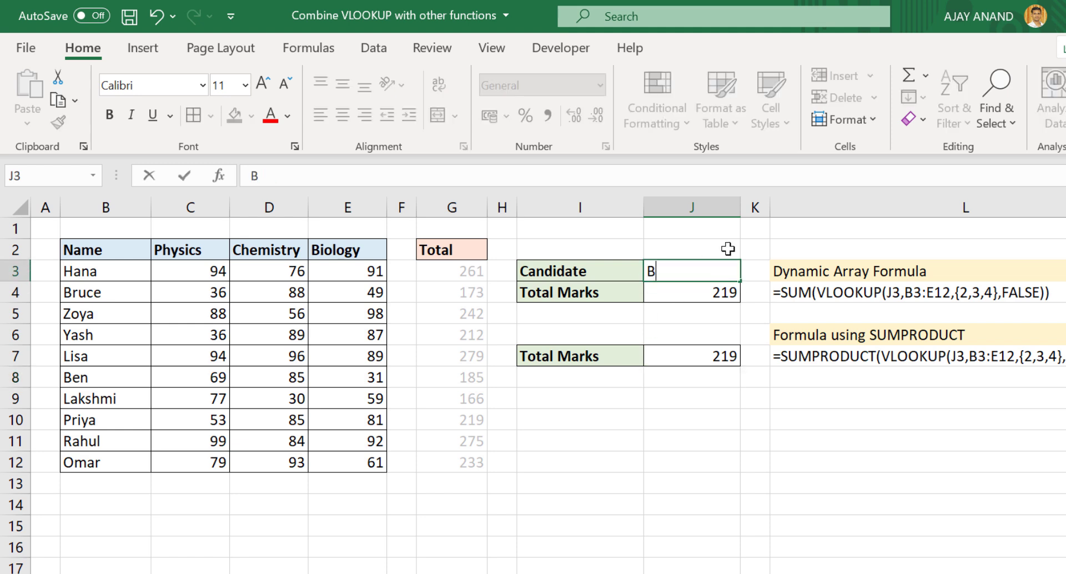
type("en")
key("Return")
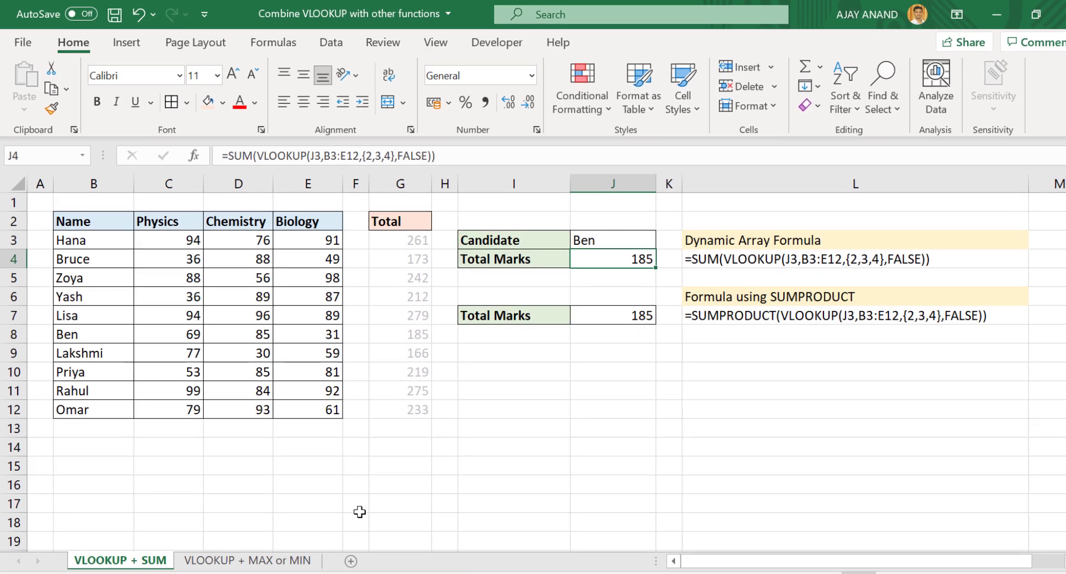
left_click(266, 560)
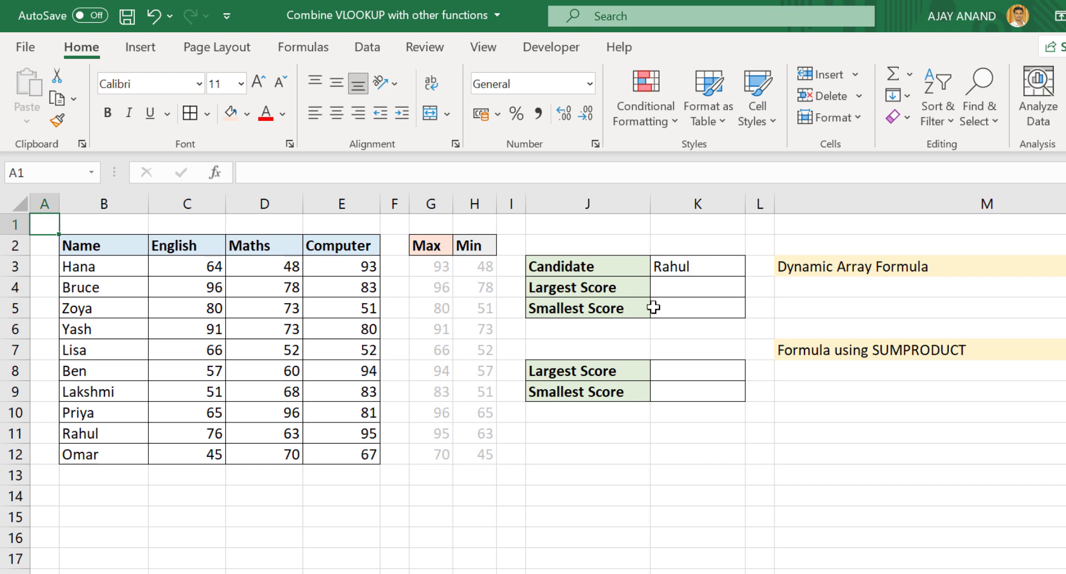
Enter =MAX(VLOOKUP(K3,B3:E12,{2,3,4},FALSE)) in K4, returning the largest score of 95
left_click(688, 287)
left_click(297, 172)
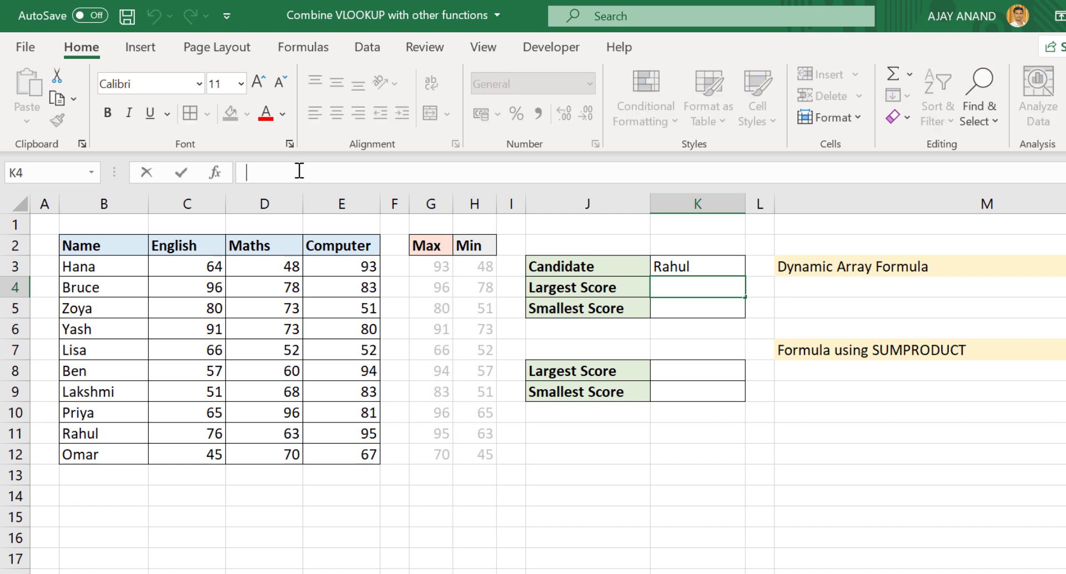
type("=")
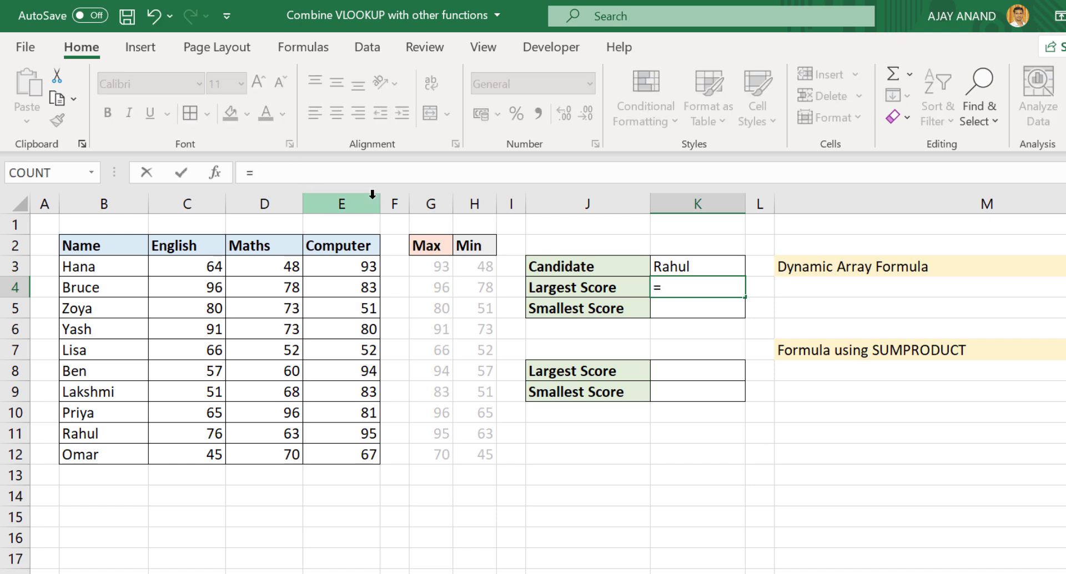
type("max(")
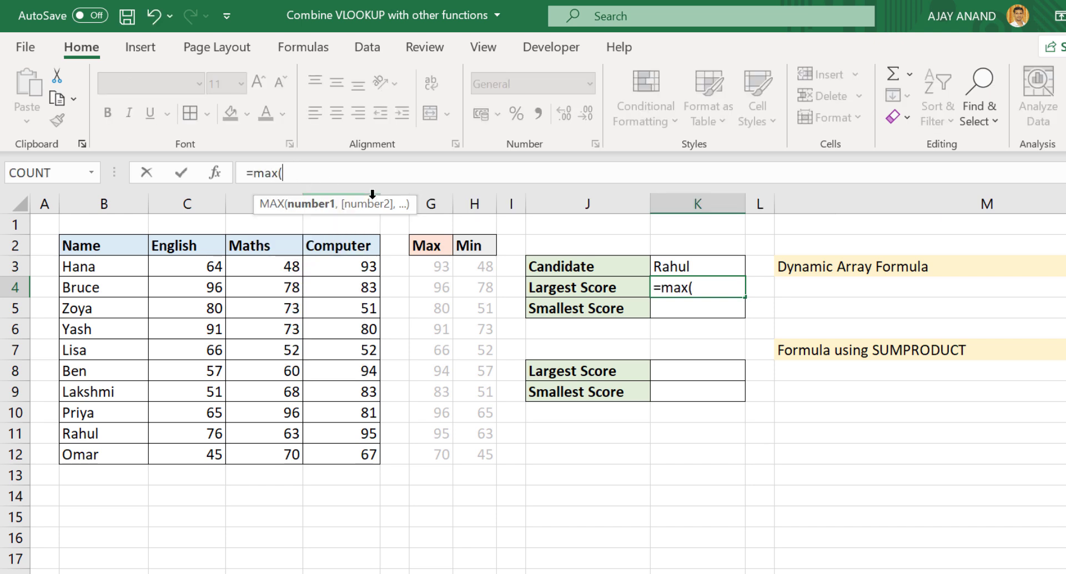
type("vlook")
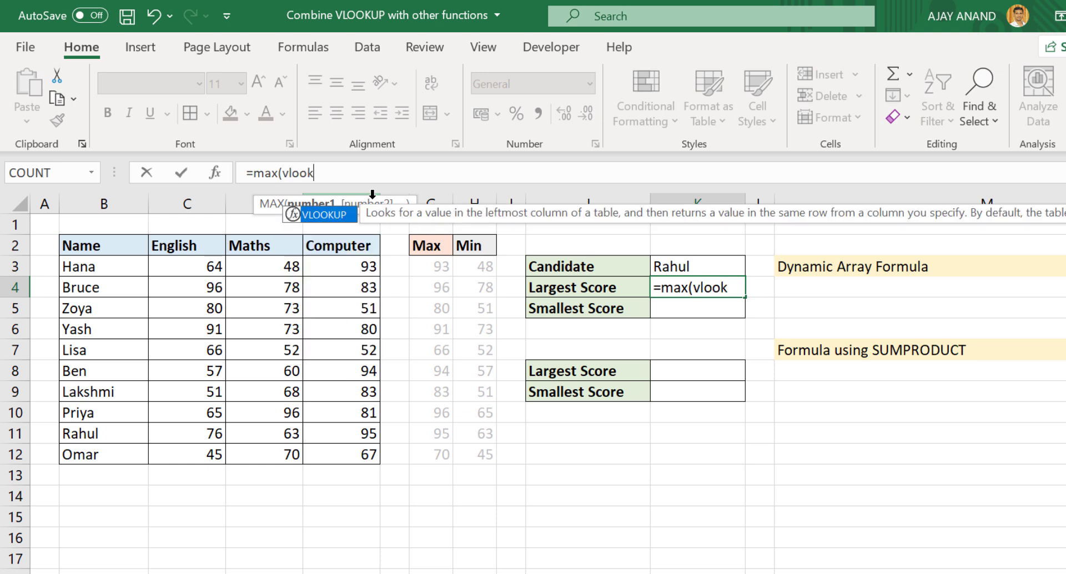
type("up(")
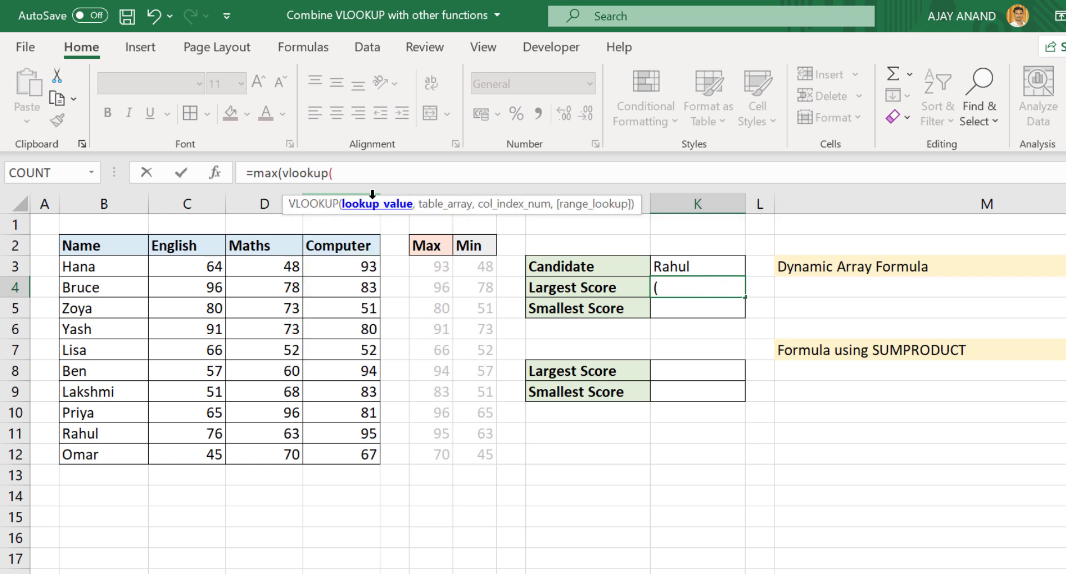
left_click(683, 268)
type(",")
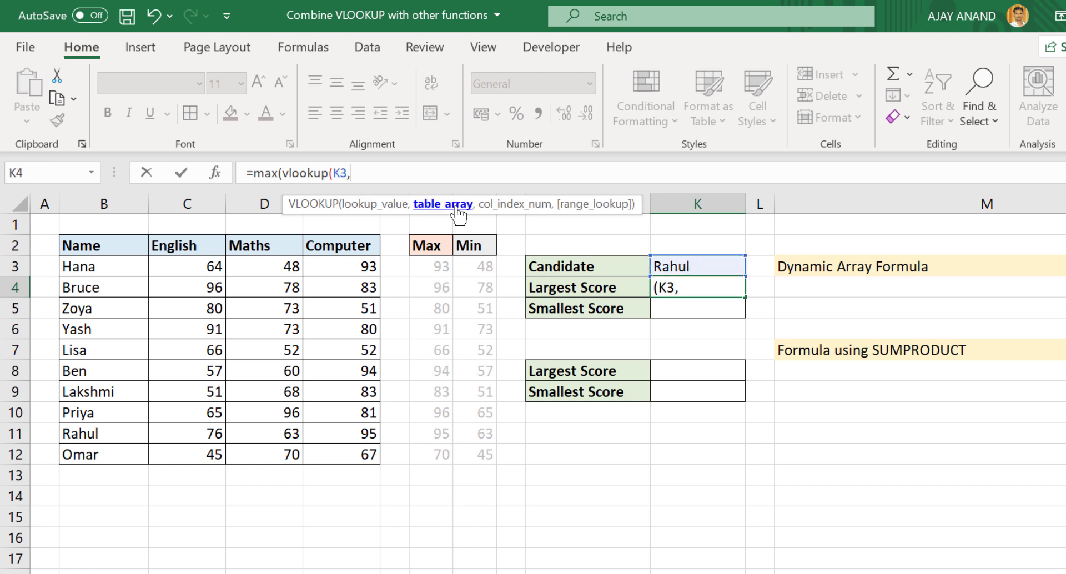
left_click_drag(103, 261, 355, 453)
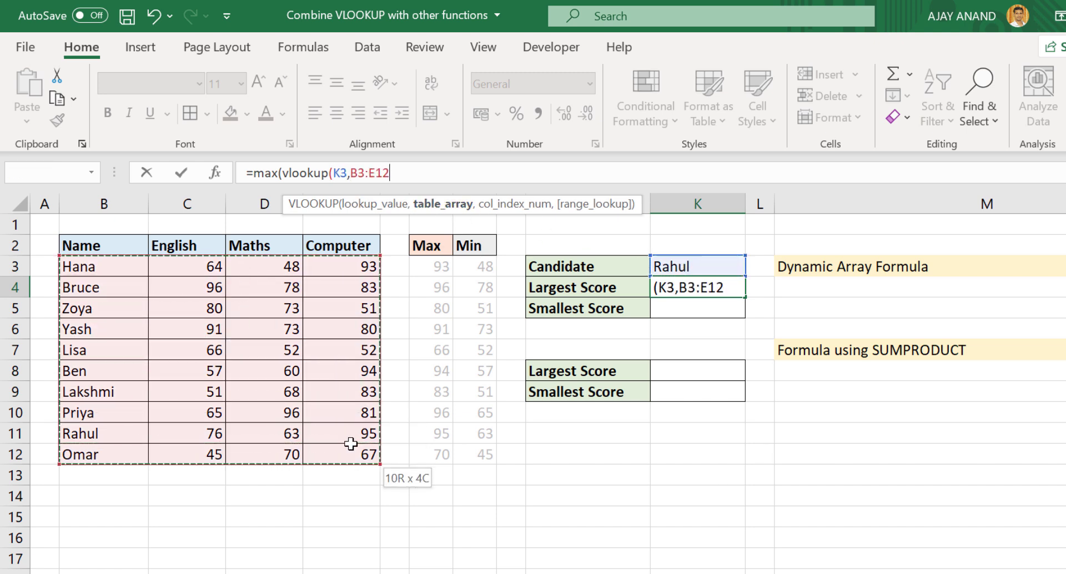
type(",{")
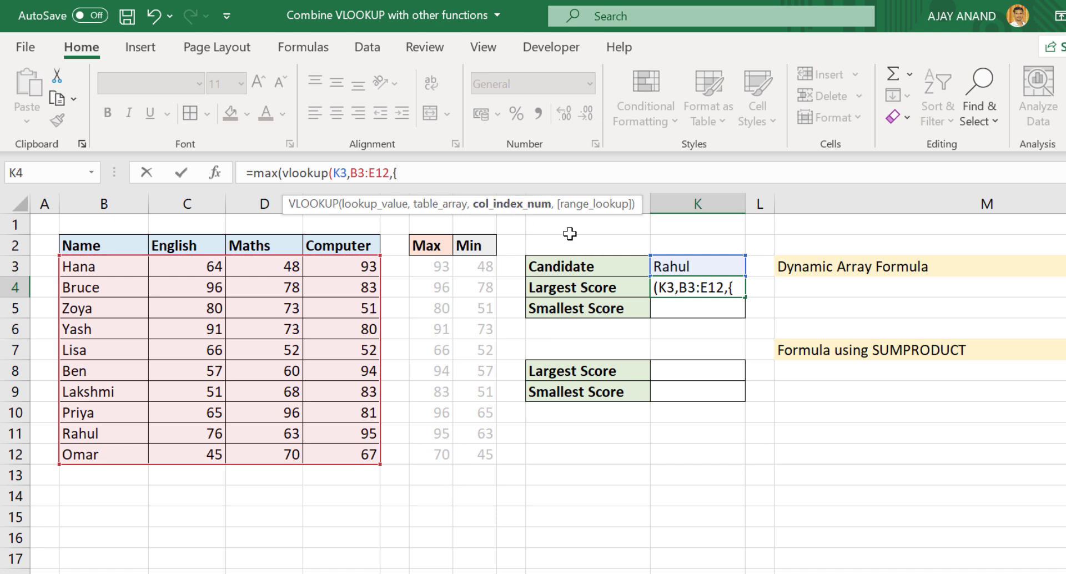
type("2,3,4")
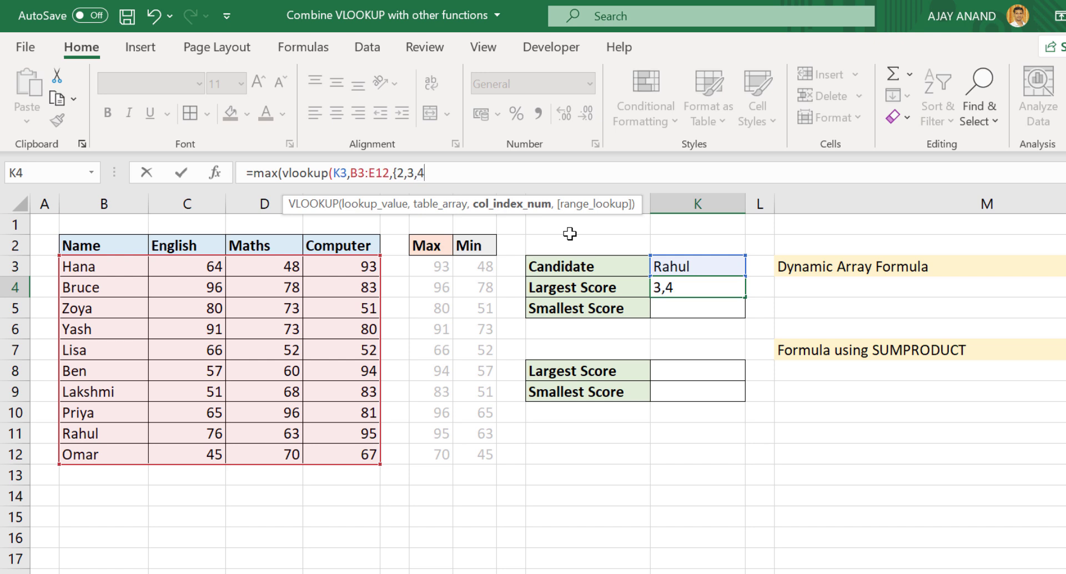
type("},fal")
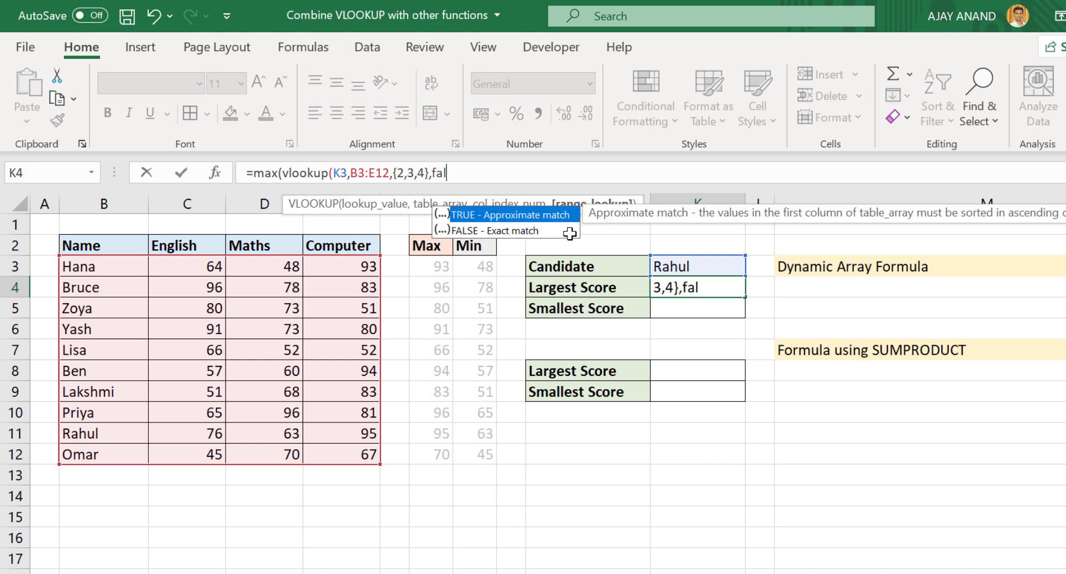
type("se)")
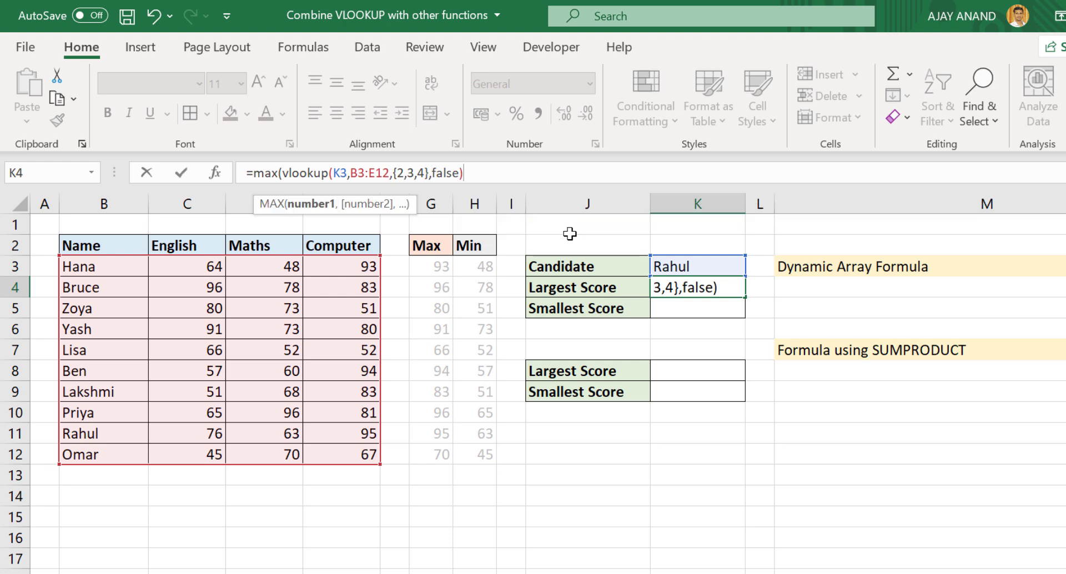
type(")")
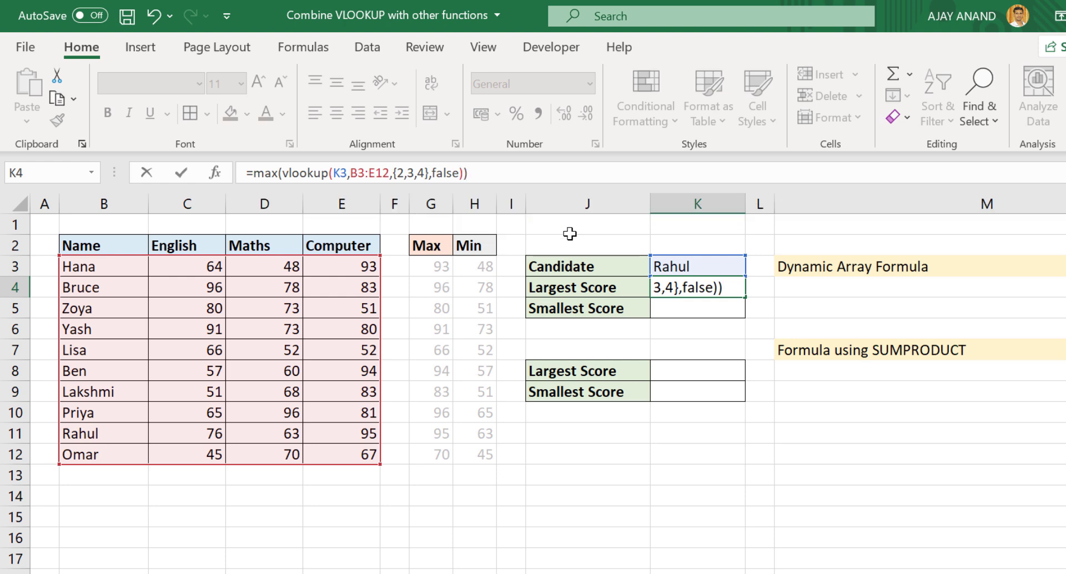
key("Return")
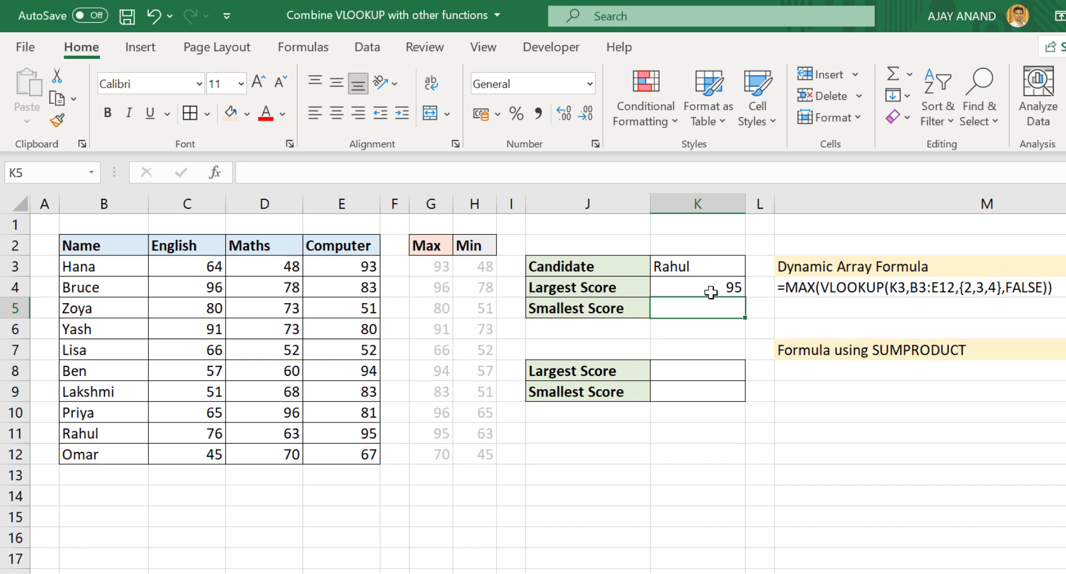
Enter =MIN(VLOOKUP(K3,B3:E12,{2,3,4},FALSE)) in K5, returning the smallest score of 63
left_click(358, 173)
type("=mi")
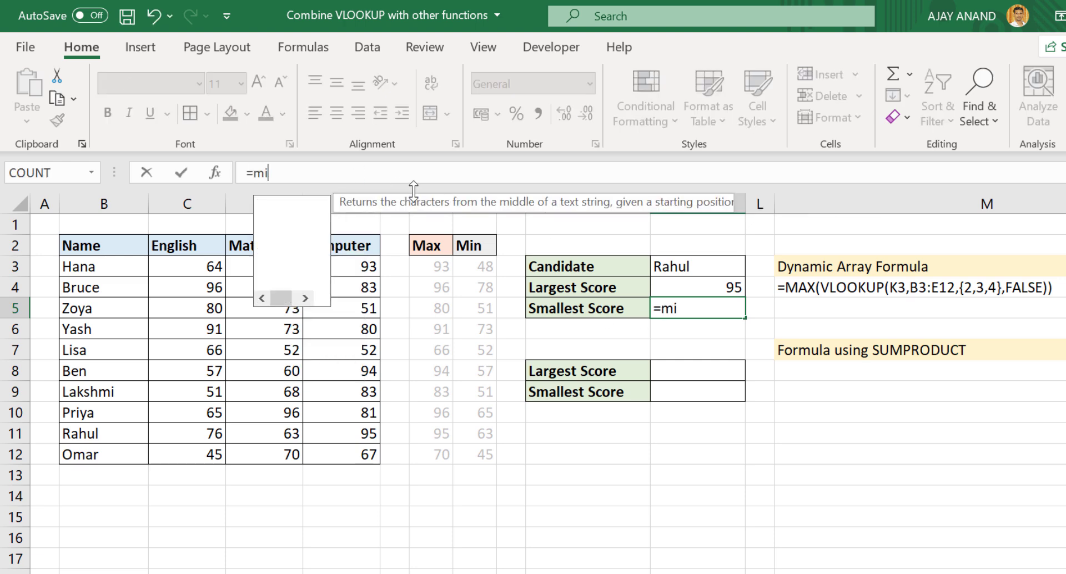
type("n(vl")
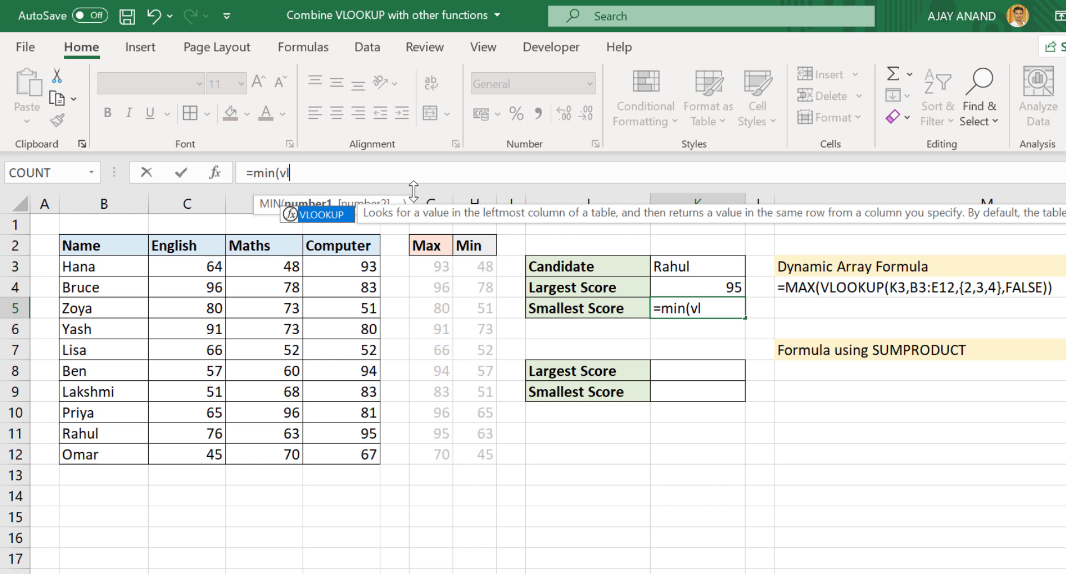
type("ook")
key("Tab")
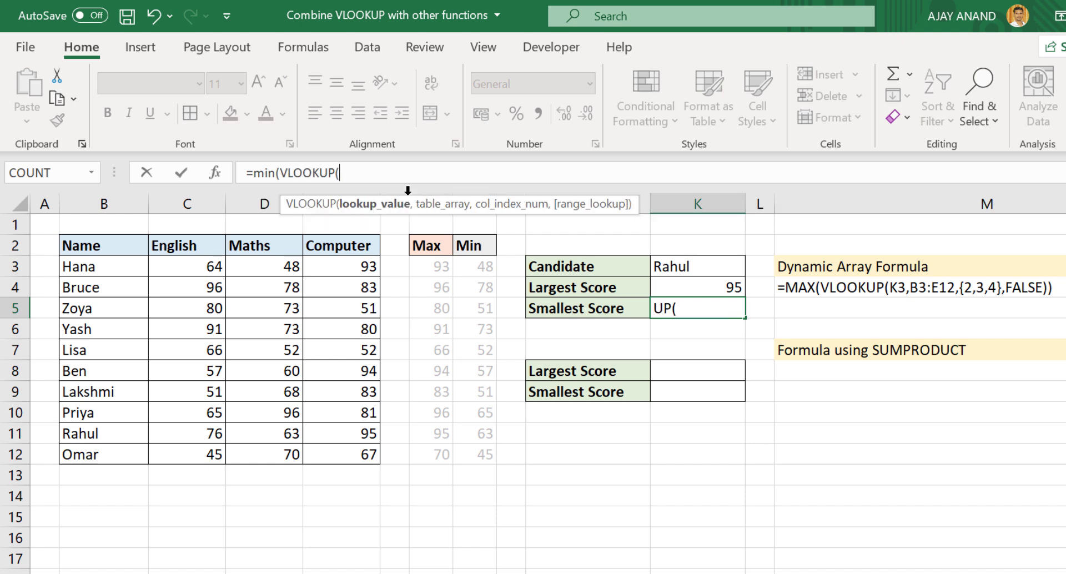
left_click(672, 267)
type(",")
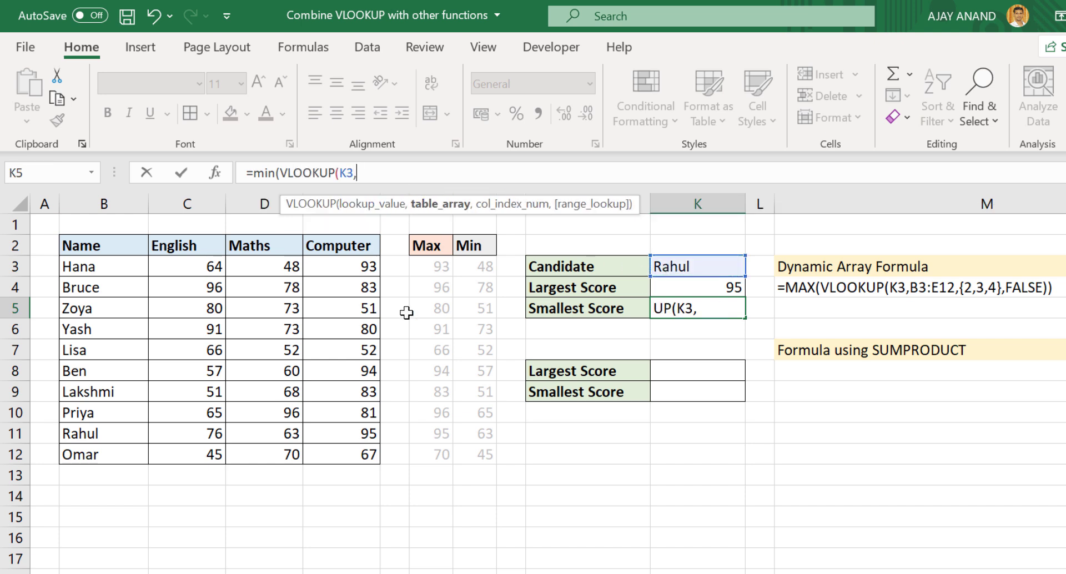
left_click_drag(99, 266, 355, 449)
type(",{2,3,4")
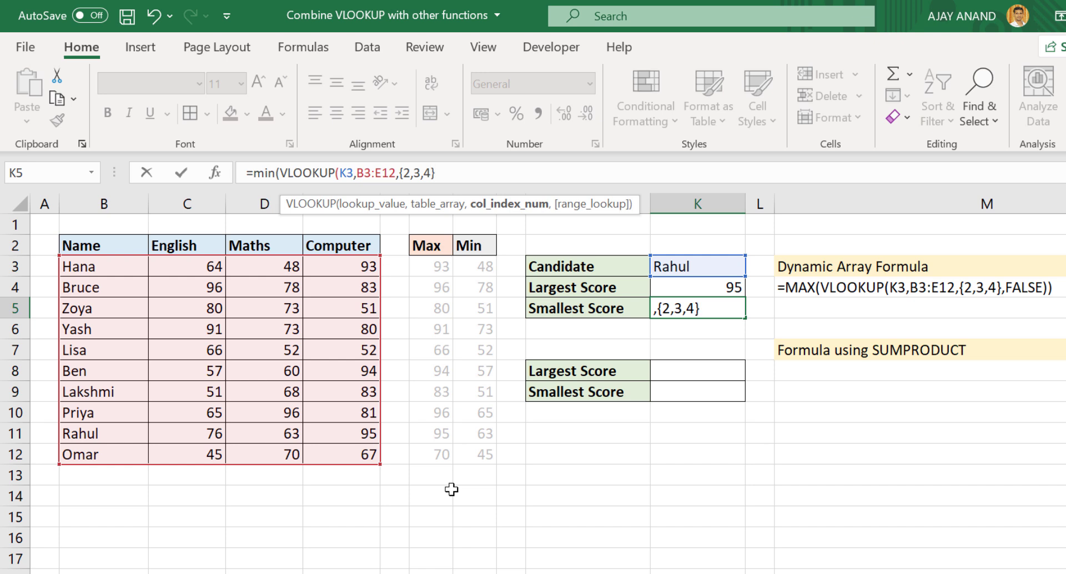
type(",false")
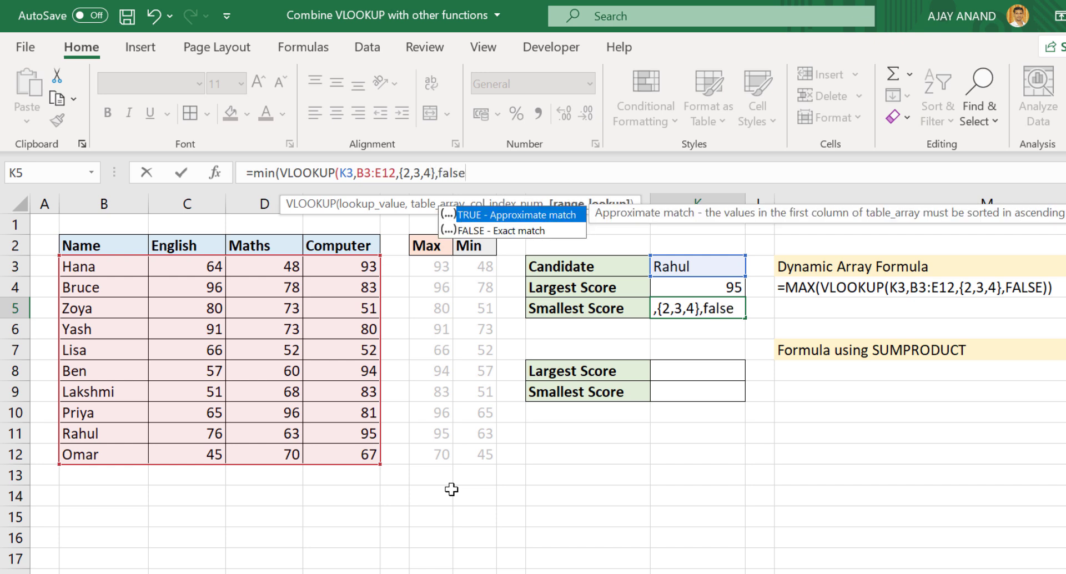
type(")")
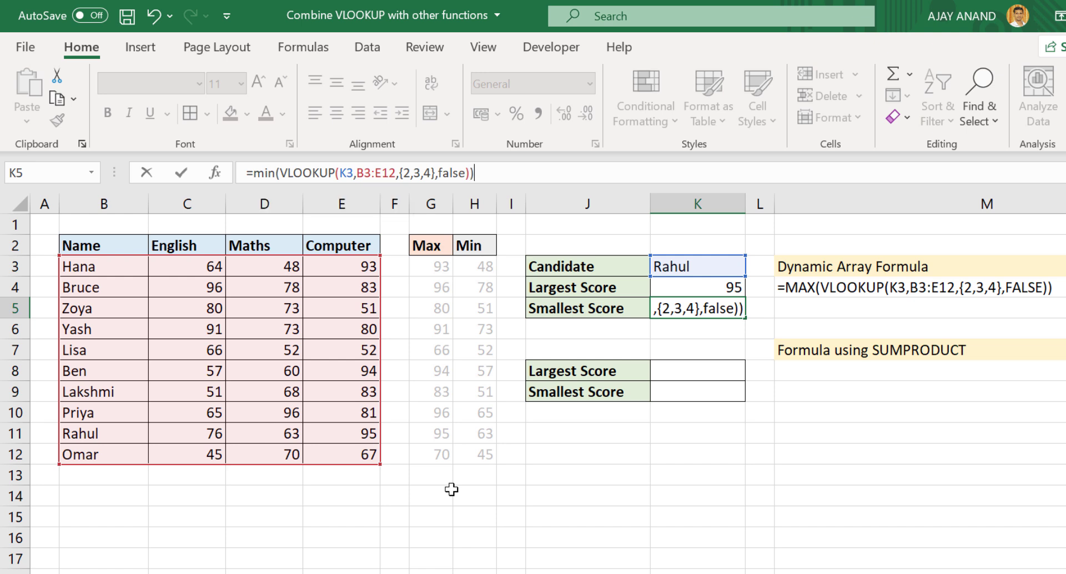
key("Return")
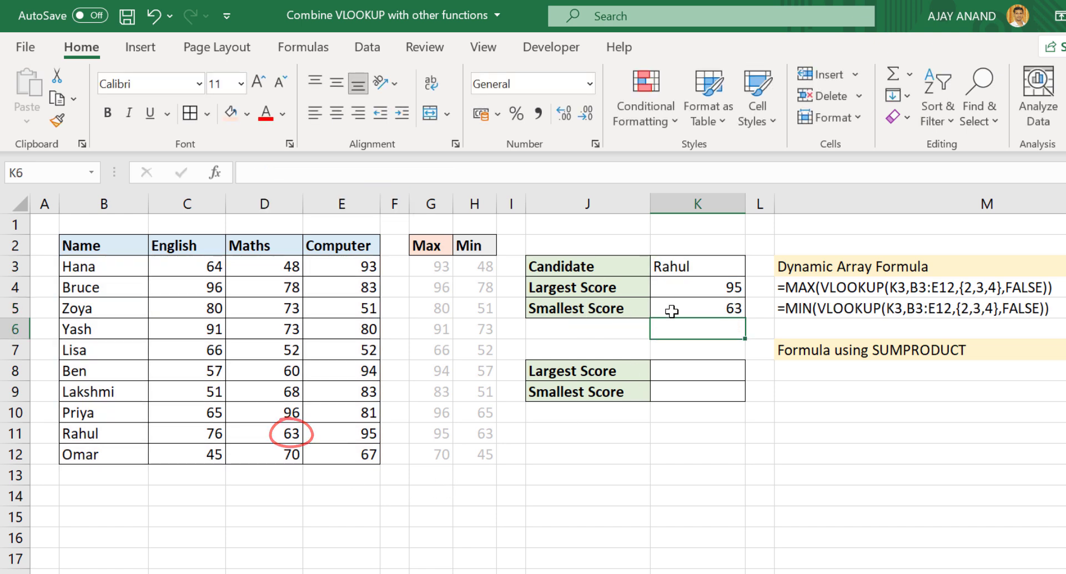
Change the candidate's English mark in C11 to 55
left_click(215, 433)
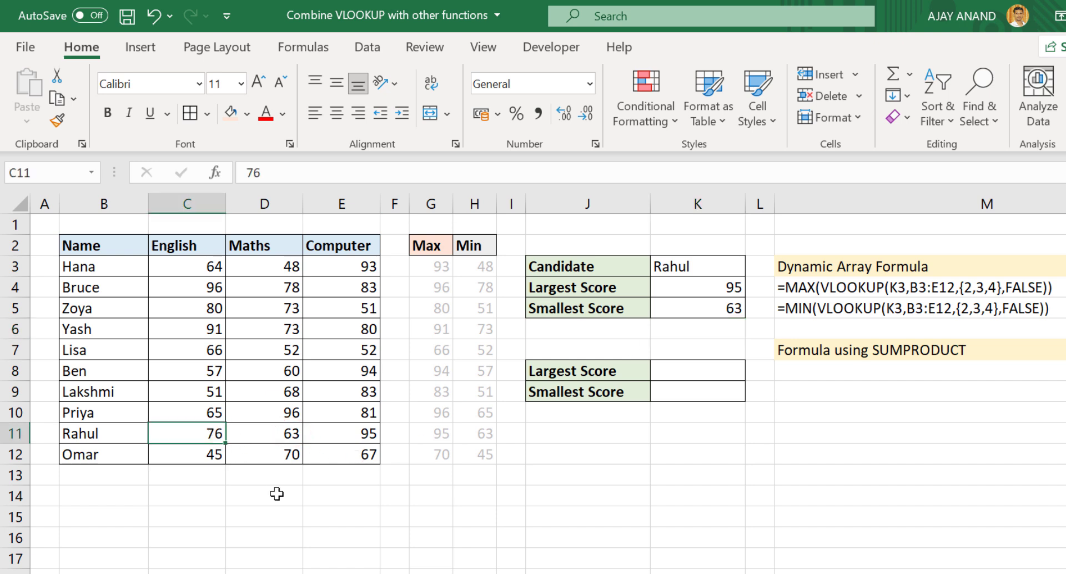
type("55")
key("Return")
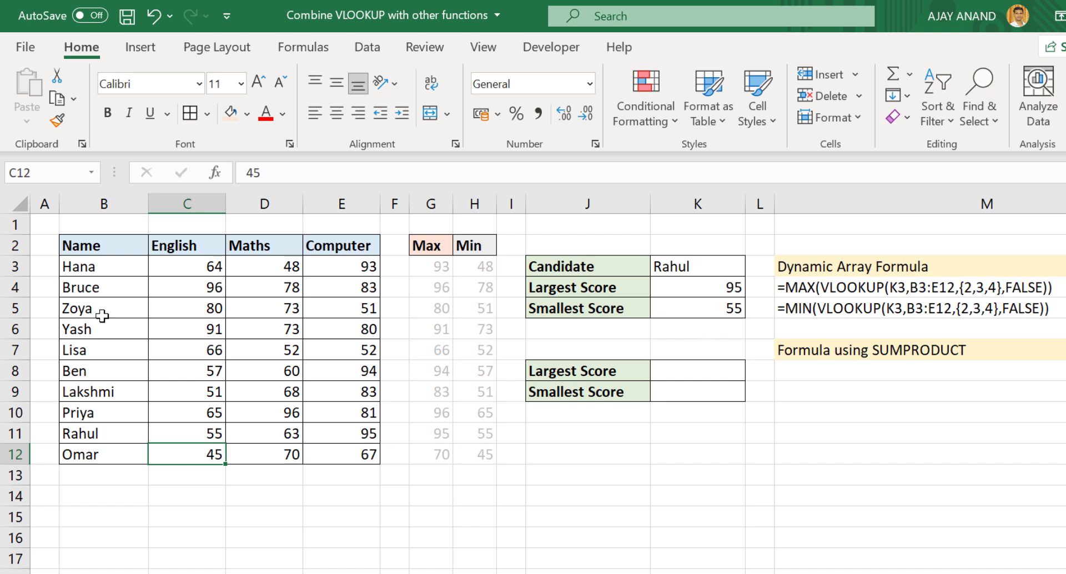
Enter another candidate name in K3 so the scores update to 80 and 51
left_click(682, 270)
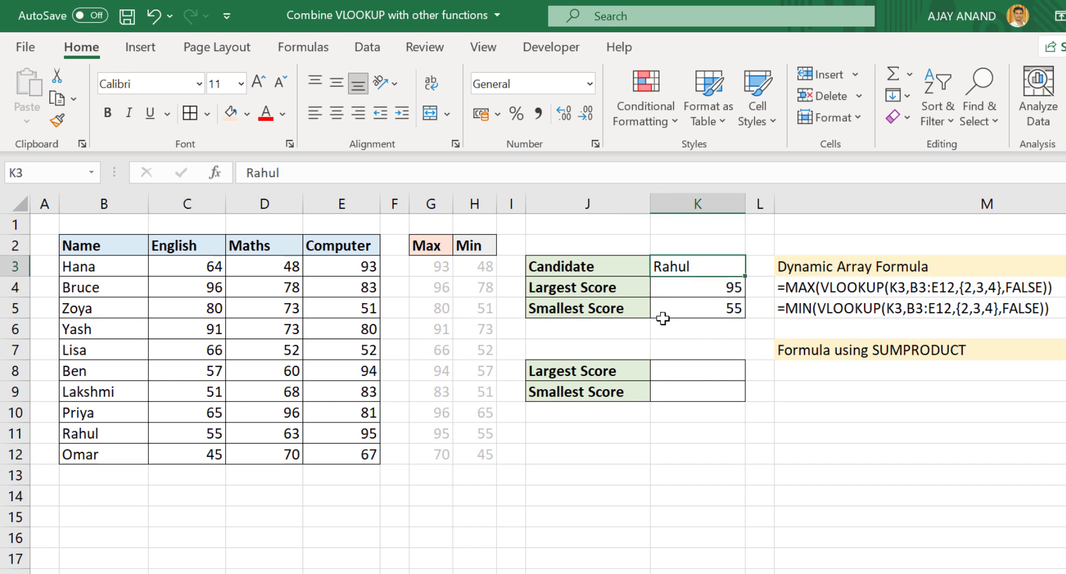
type("Zoya")
key("Return")
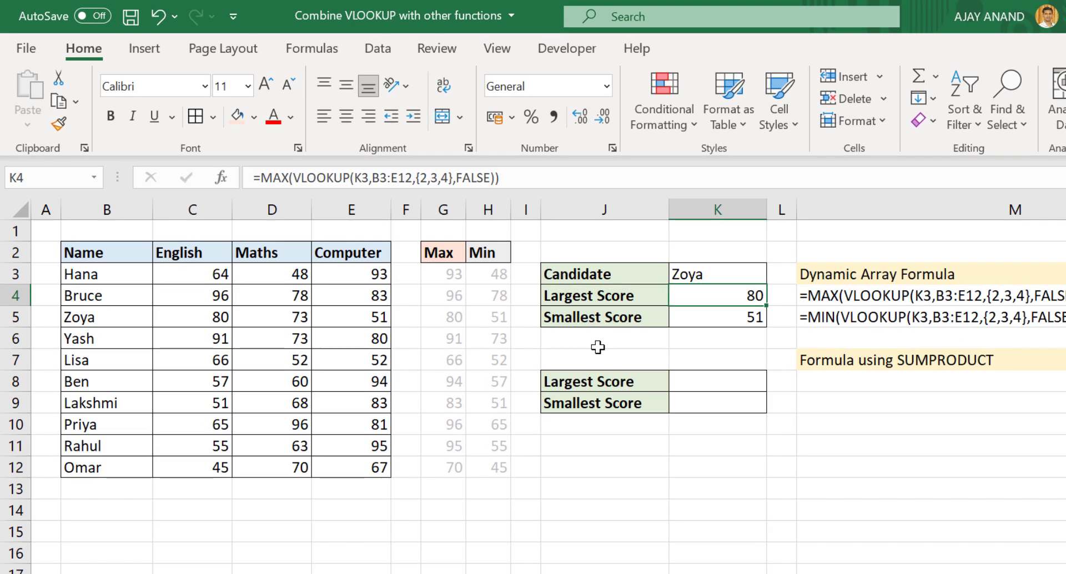
Enter =SUMPRODUCT(MAX(VLOOKUP(K3,B3:E12,{2,3,4},FALSE))) in K8, returning the largest score of 80
left_click(697, 383)
key("F2")
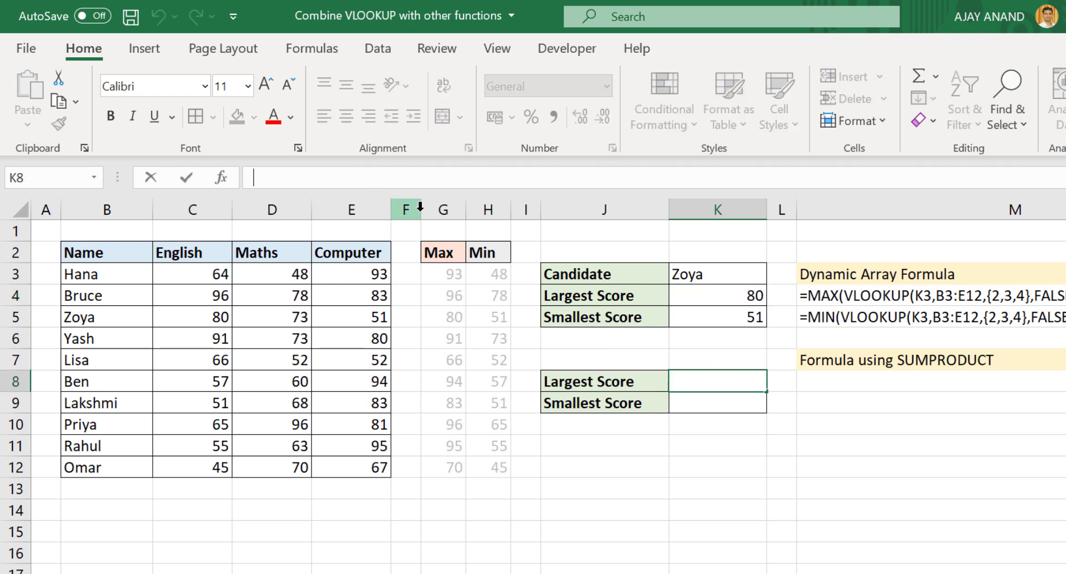
type("=sum")
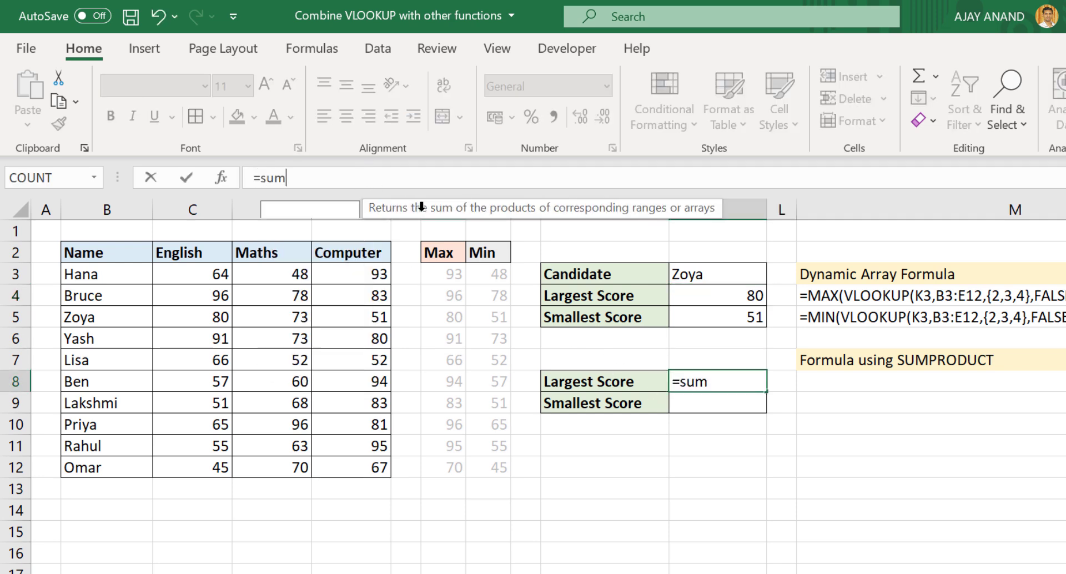
type("pr")
key("Tab")
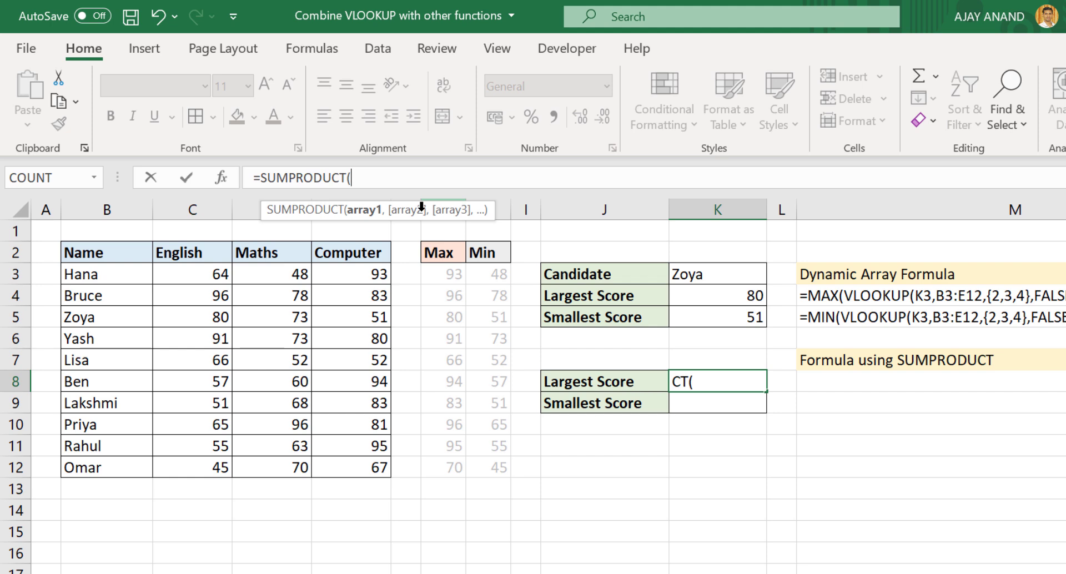
type("max(")
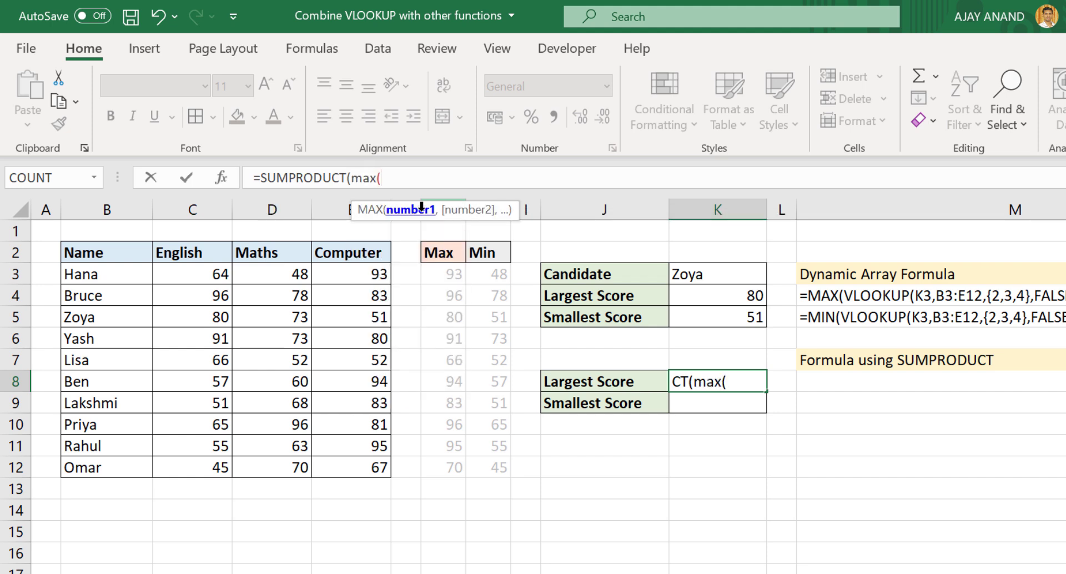
type("vlook")
key("Tab")
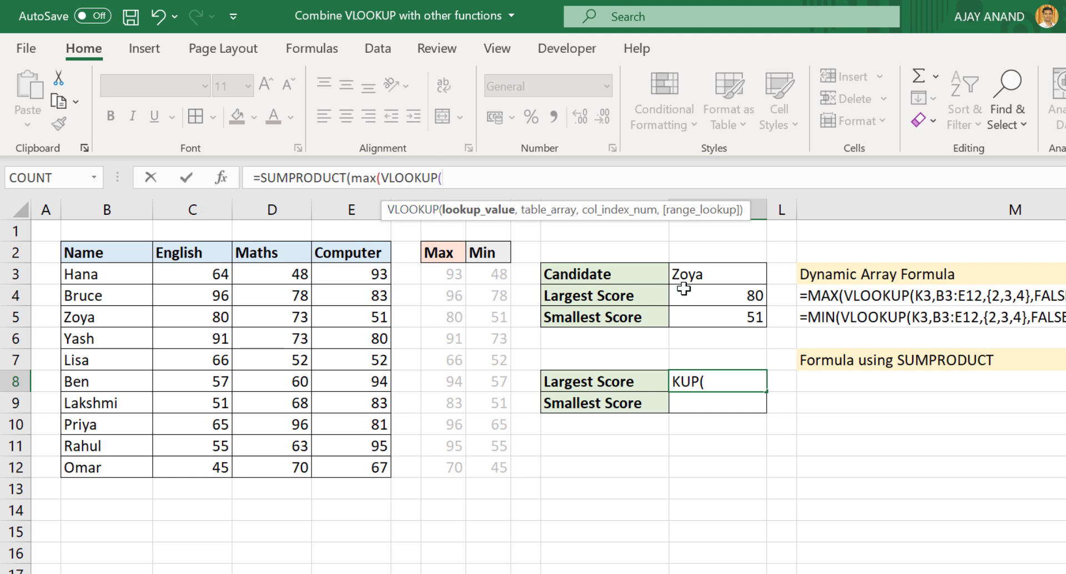
left_click(706, 277)
type(",")
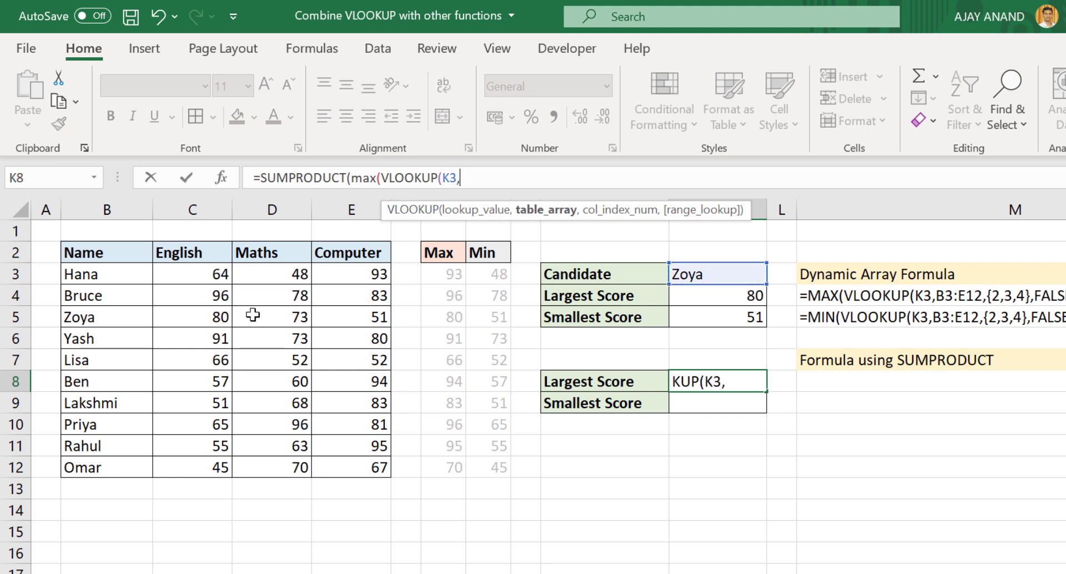
left_click_drag(83, 274, 355, 467)
type(",{2,3,4")
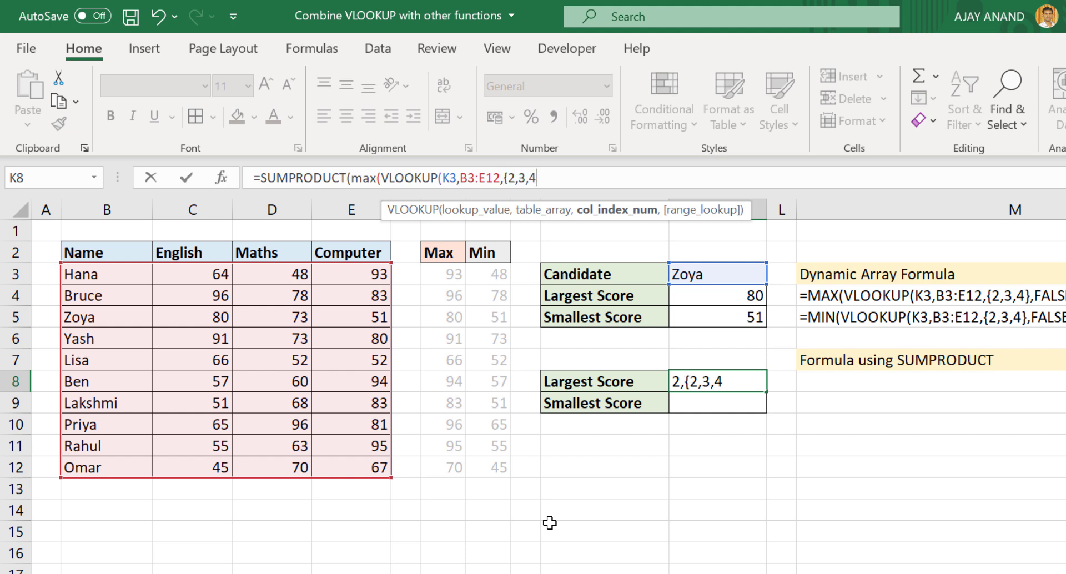
type("},fa")
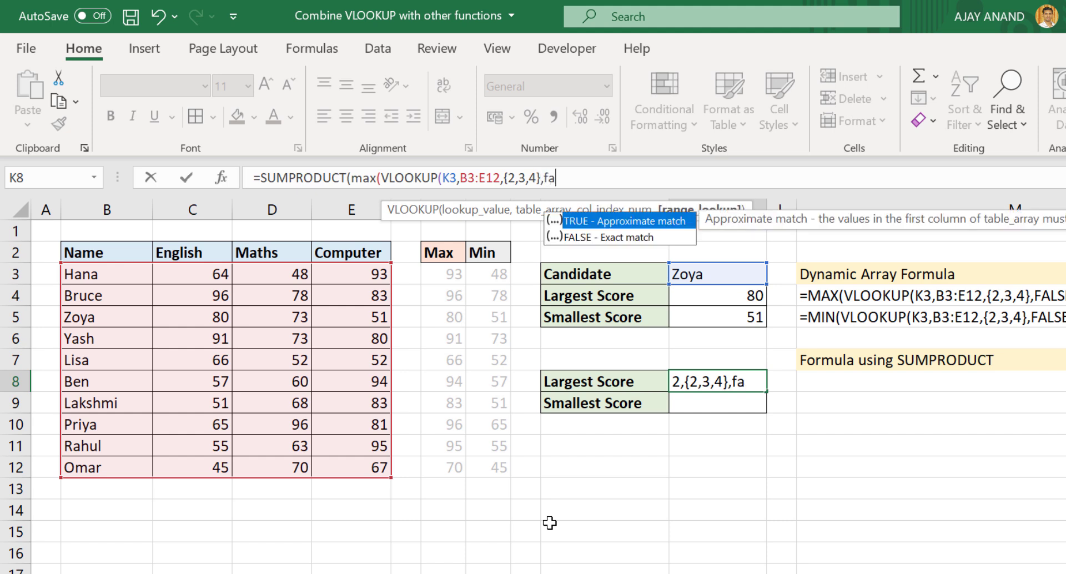
type("lse)")
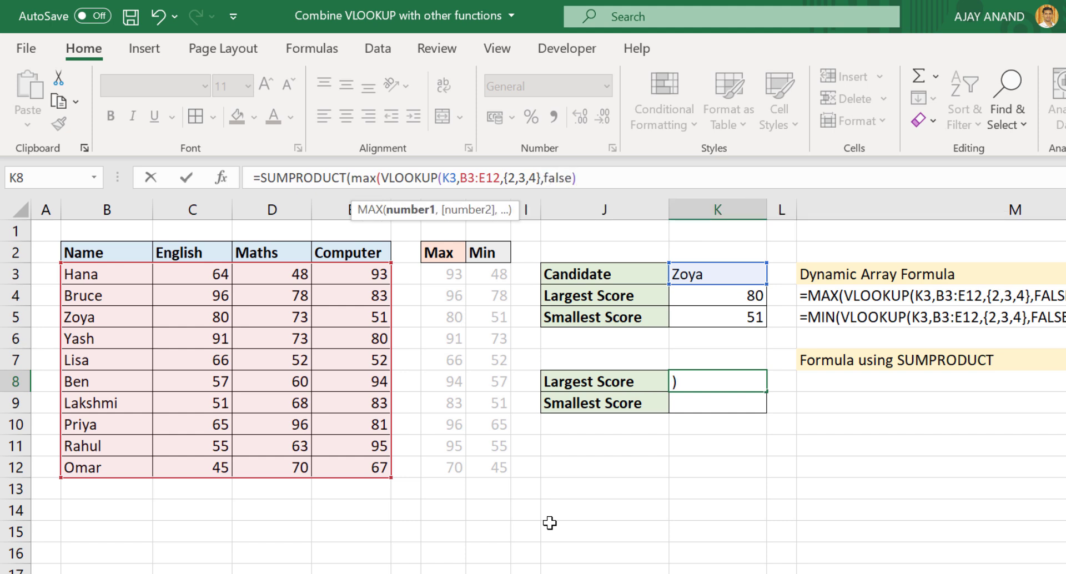
type("))")
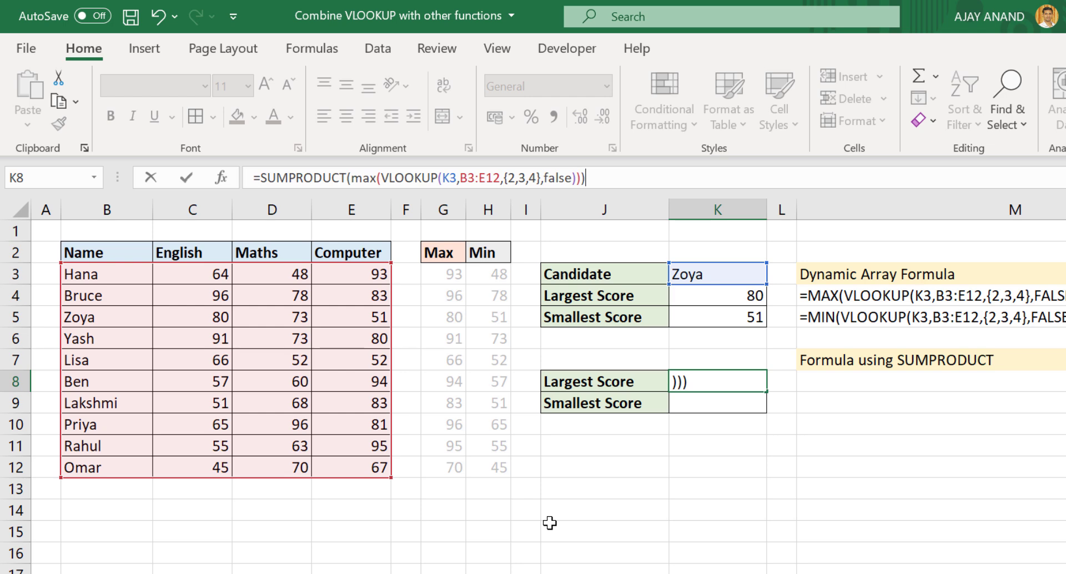
key("Return")
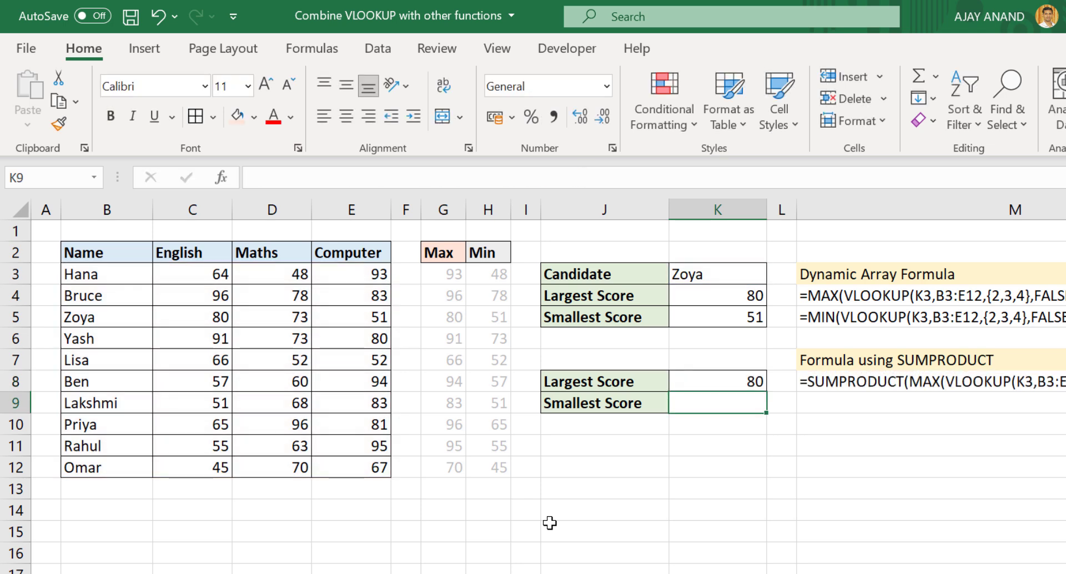
Copy K8's formula text from the formula bar, leaving K8 unchanged
left_click(721, 383)
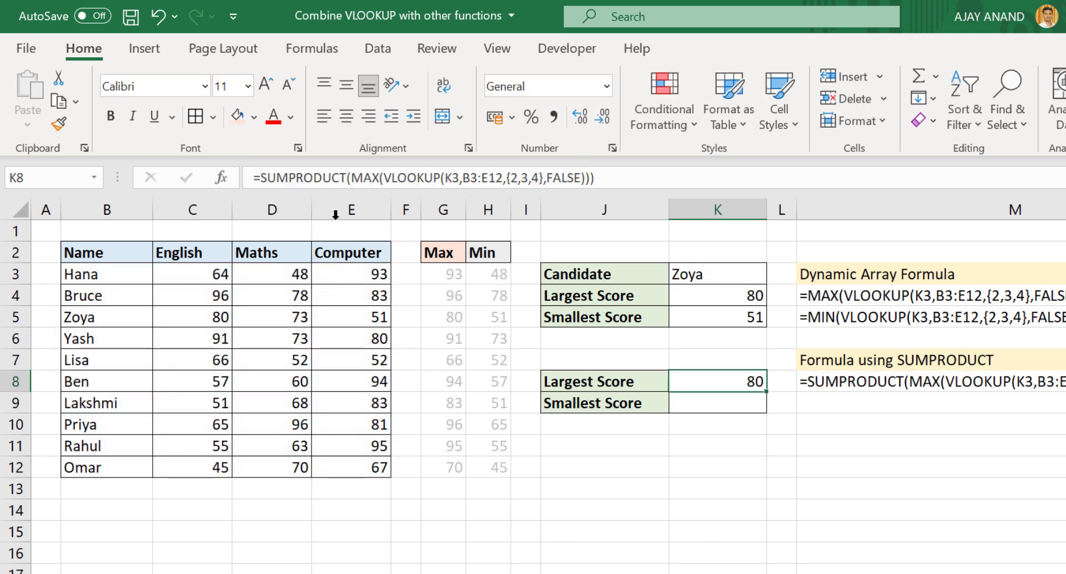
left_click_drag(258, 177, 593, 177)
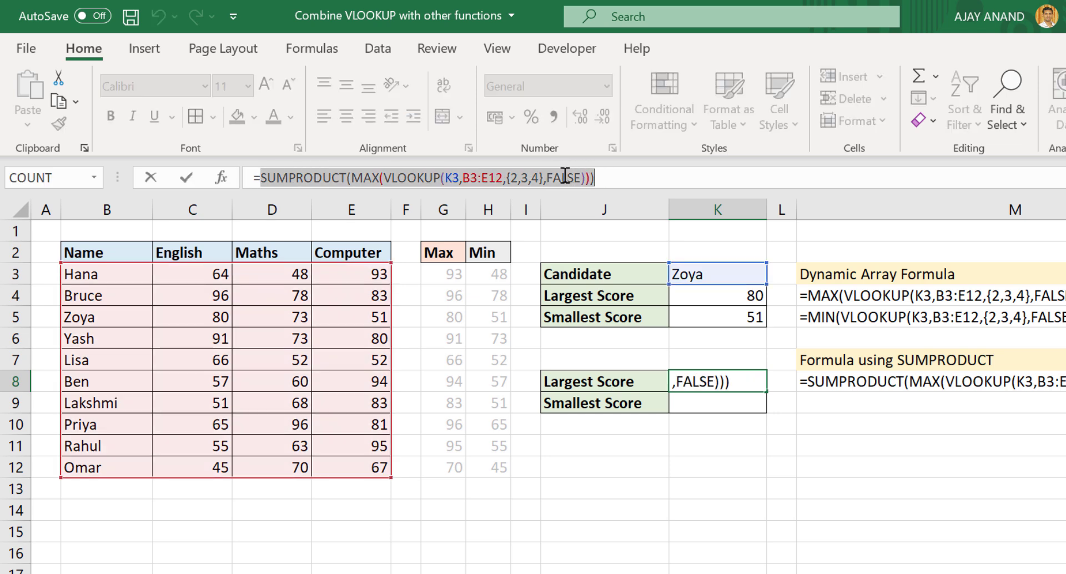
right_click(517, 180)
left_click(536, 216)
key("Escape")
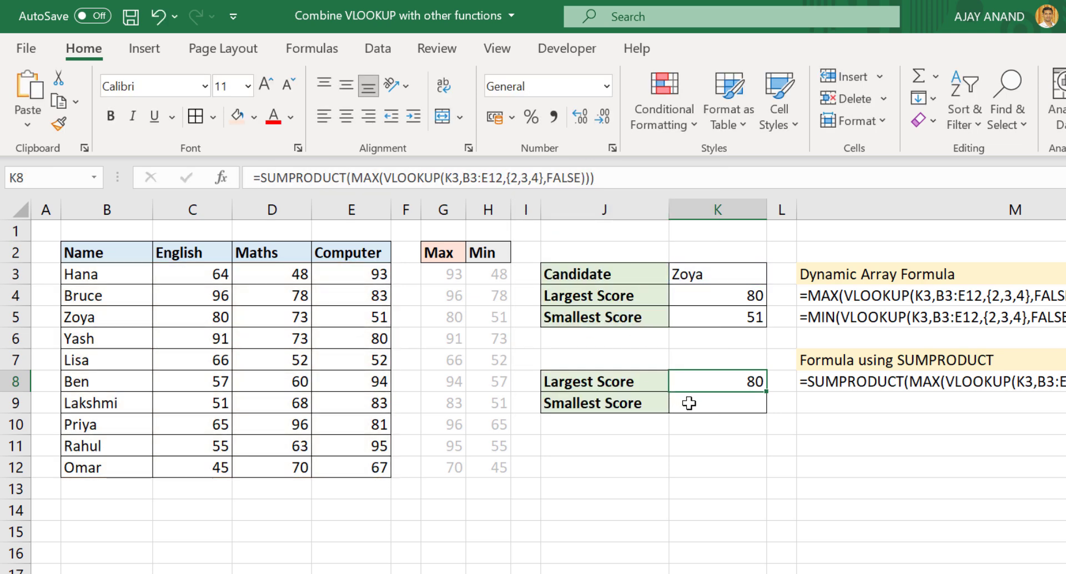
Paste the formula into K9 with MAX replaced by MIN, returning the smallest score of 51
left_click(755, 400)
left_click(371, 178)
type("=")
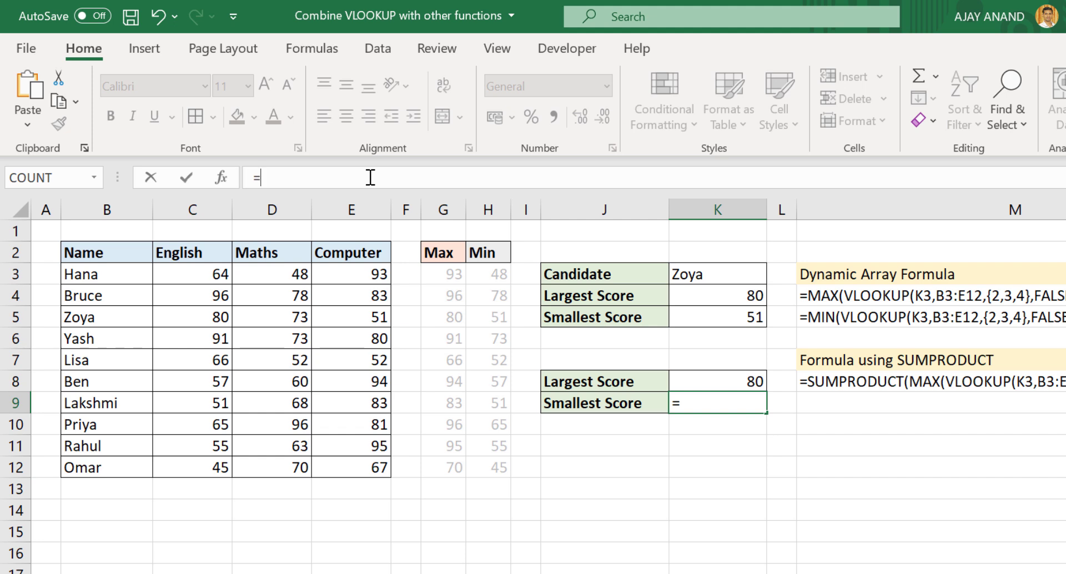
key("ctrl+v")
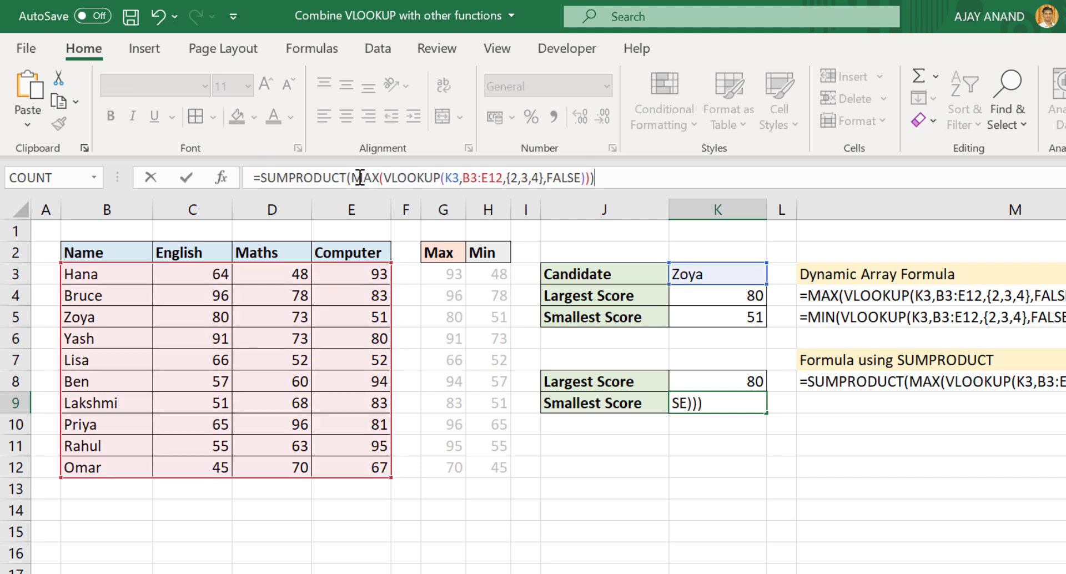
left_click_drag(351, 178, 381, 178)
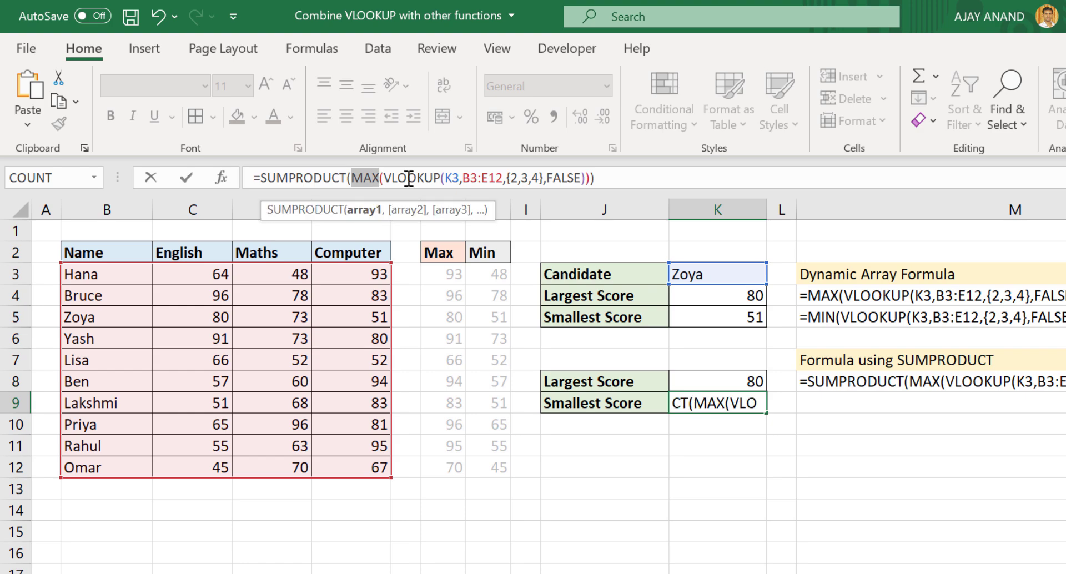
type("MIN")
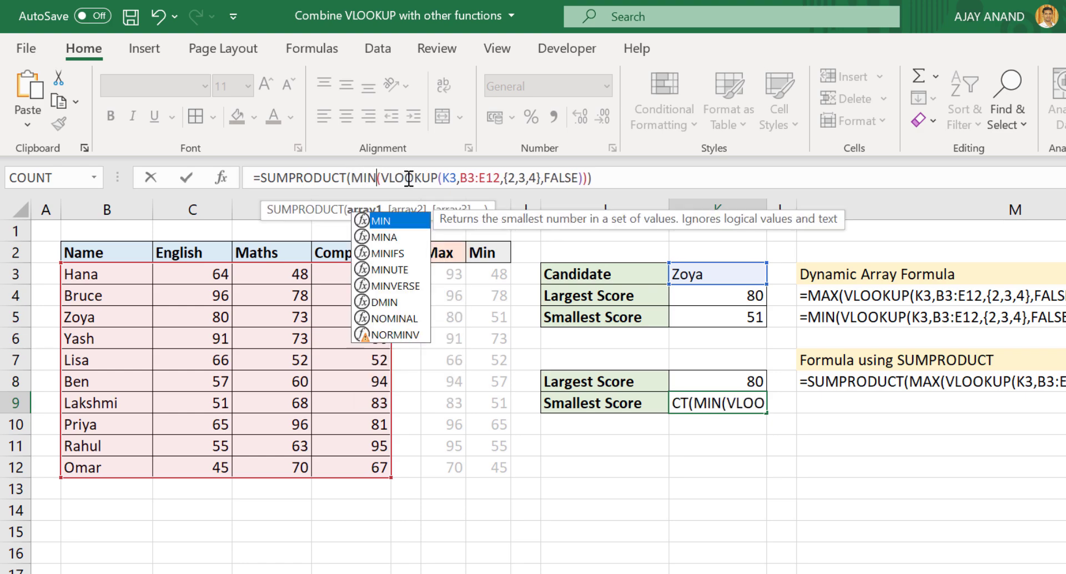
key("Return")
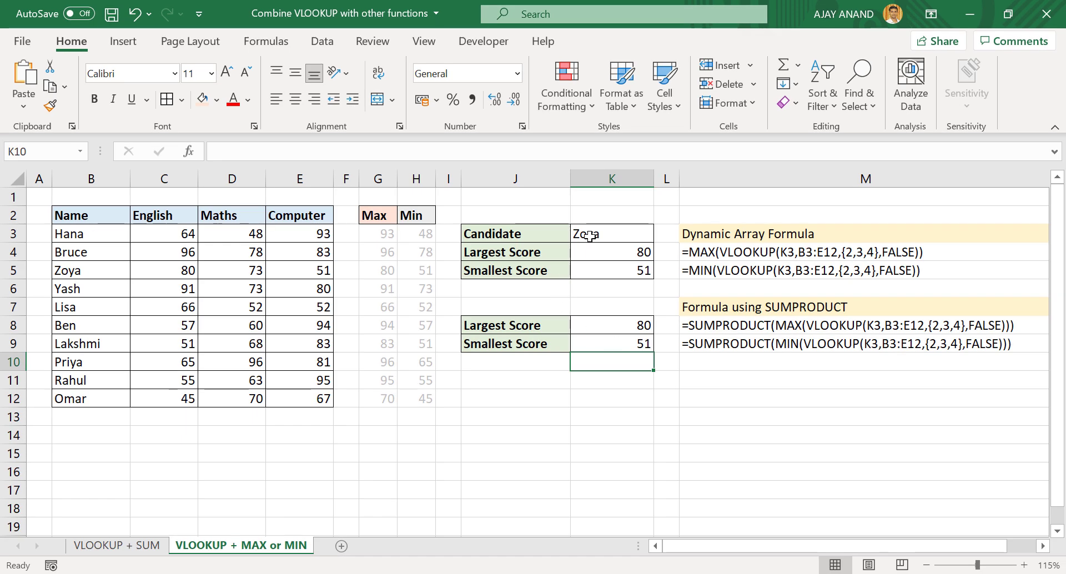
Enter a new candidate in K3 so both formula pairs show 96 largest and 65 smallest
left_click(589, 236)
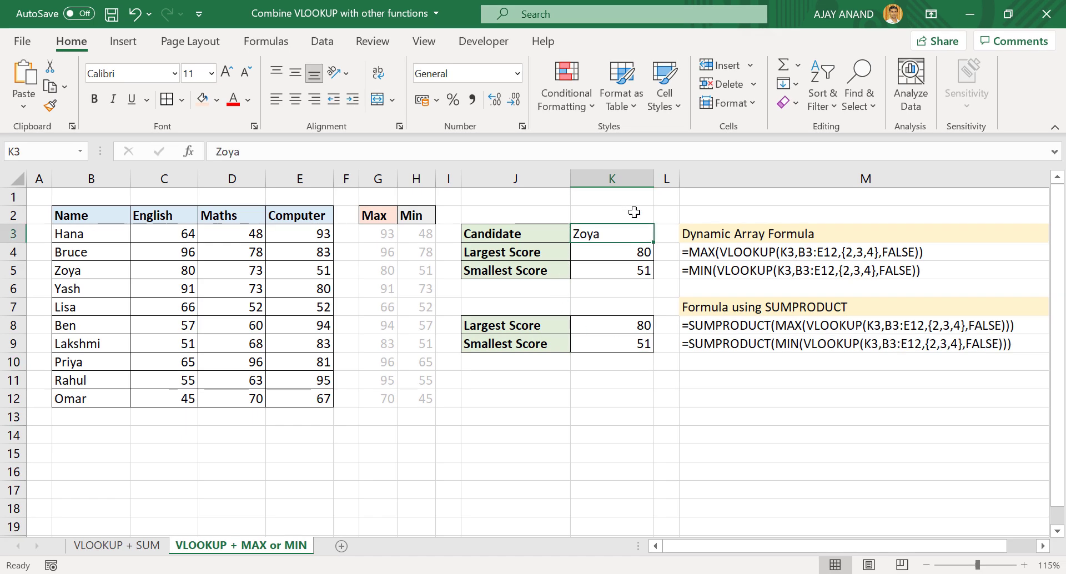
type("Pri")
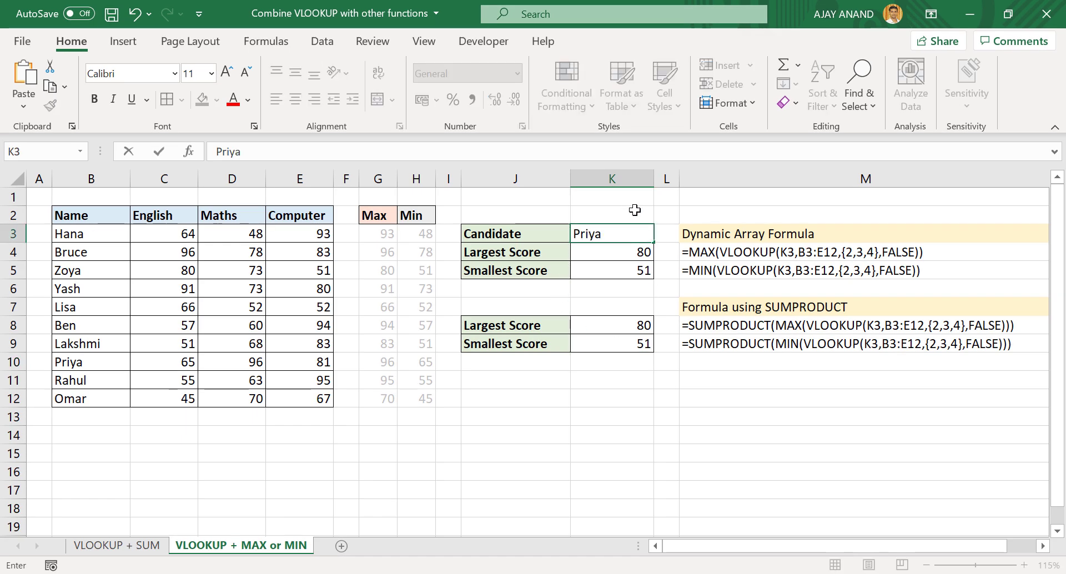
key("Return")
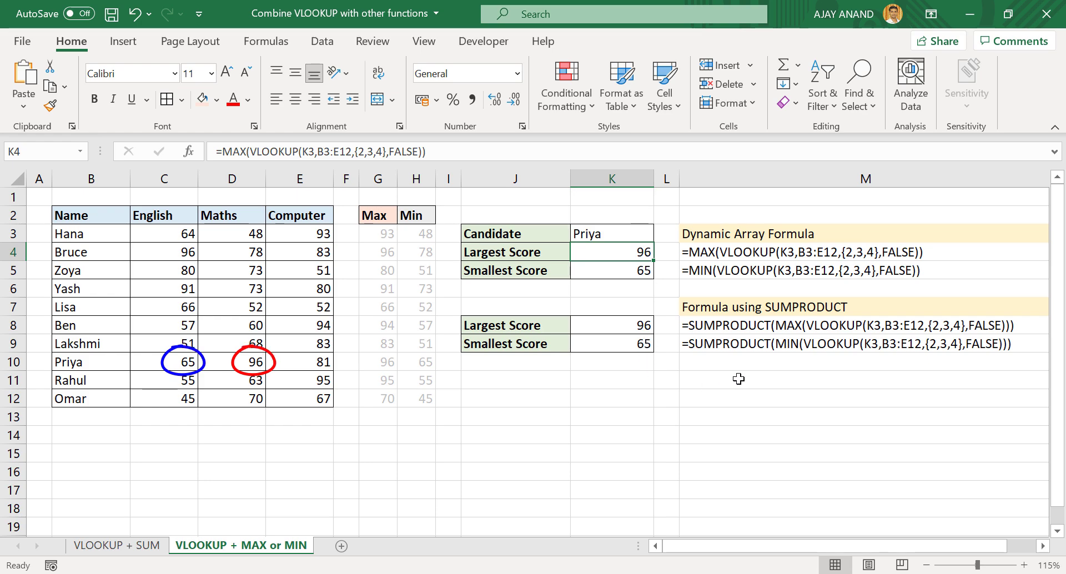